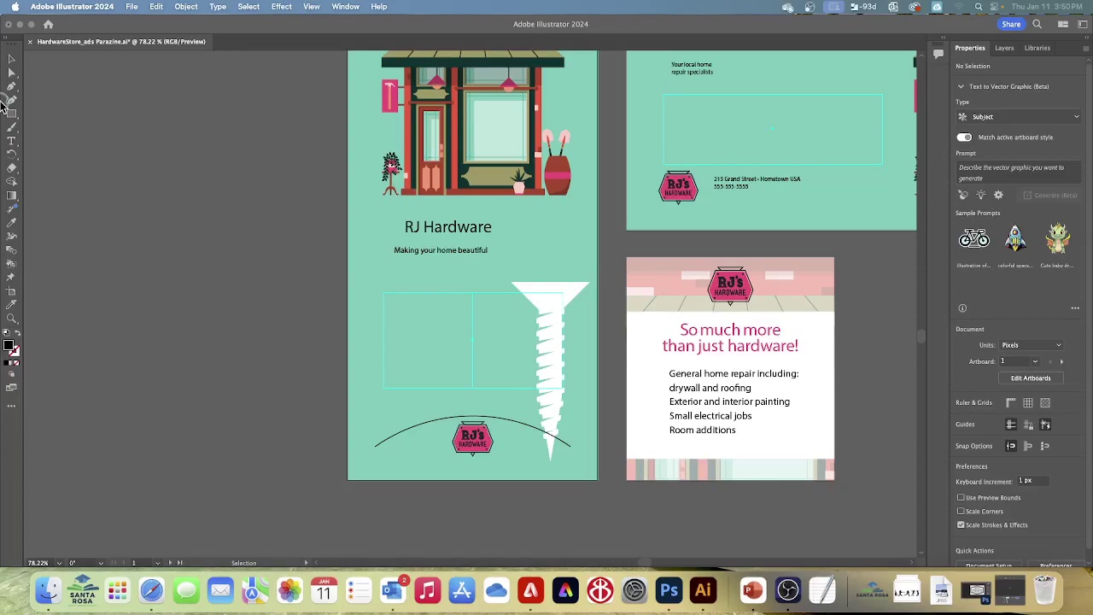
Fit the tall RJ Hardware ad artboard in the window, then open and dismiss the Select menu
{"action": "left_click", "coordinate": [311, 7]}
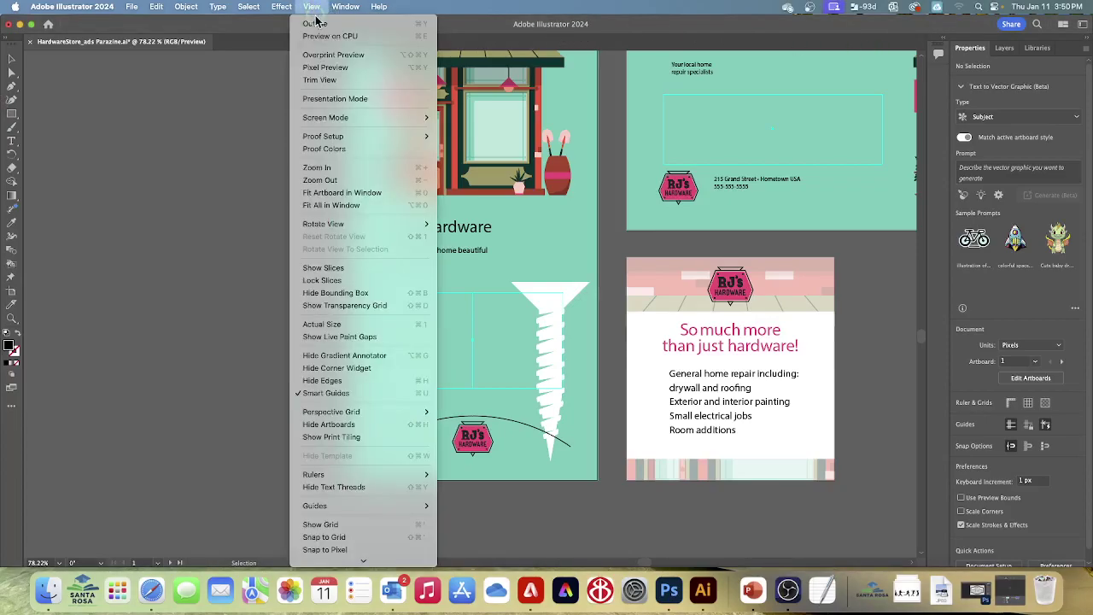
{"action": "left_click", "coordinate": [350, 192]}
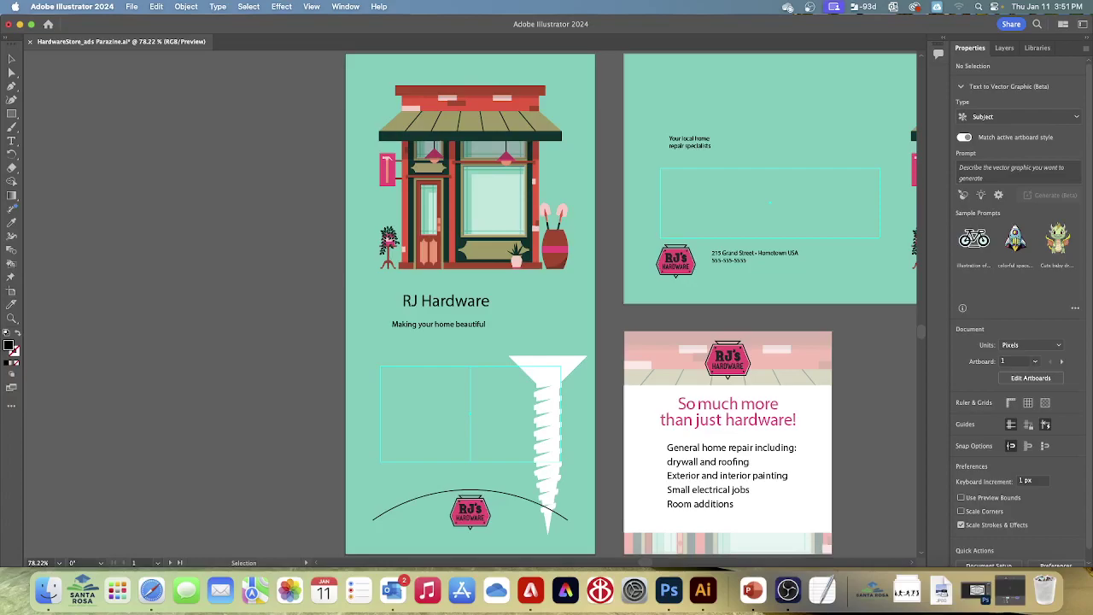
{"action": "scroll", "coordinate": [237, 83], "scroll_direction": "left", "scroll_amount": 2}
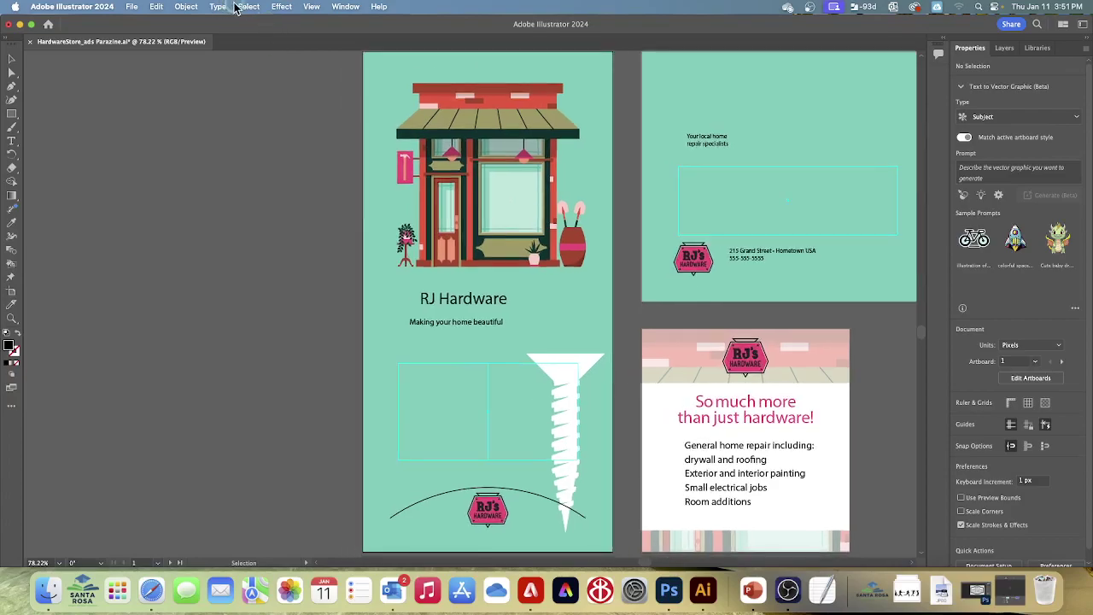
{"action": "left_click", "coordinate": [247, 7]}
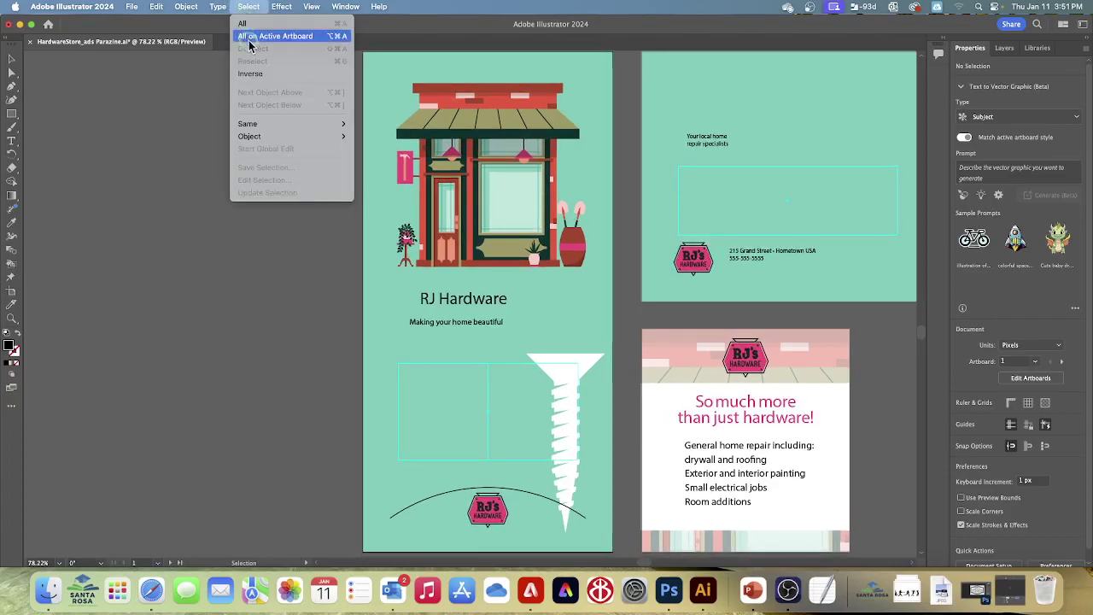
{"action": "left_click", "coordinate": [245, 328]}
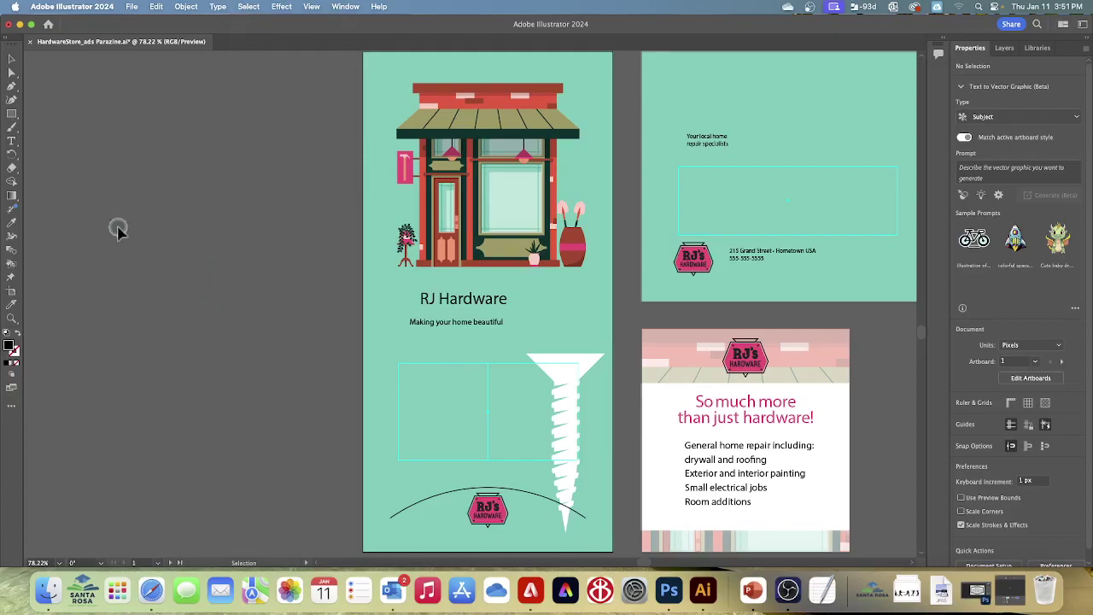
Place the L9_text.txt file and accept the default Text Import Options
{"action": "left_click", "coordinate": [132, 7]}
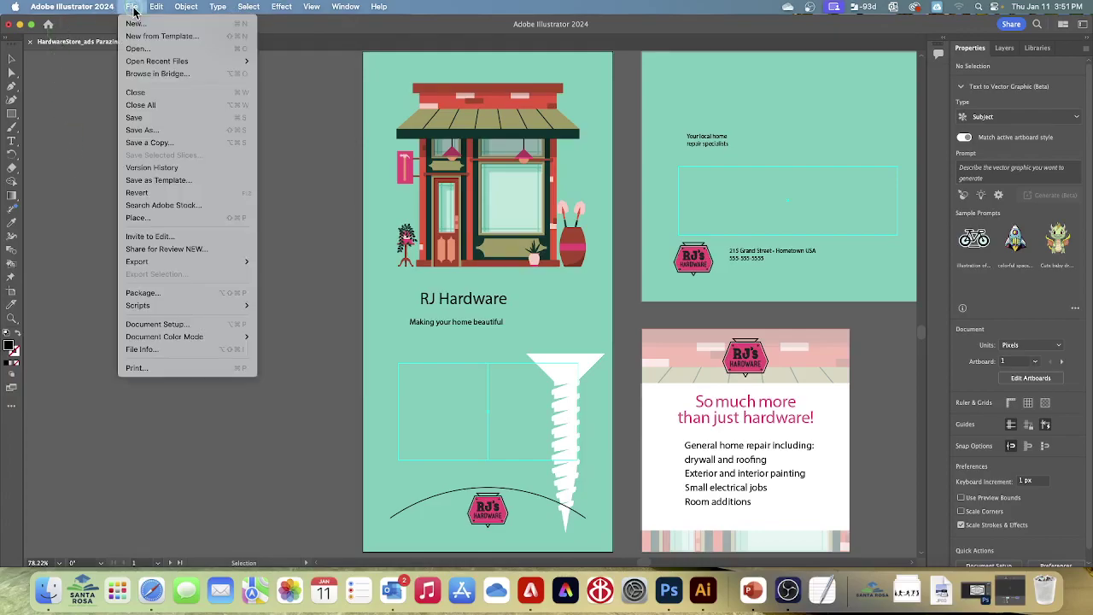
{"action": "left_click", "coordinate": [134, 218]}
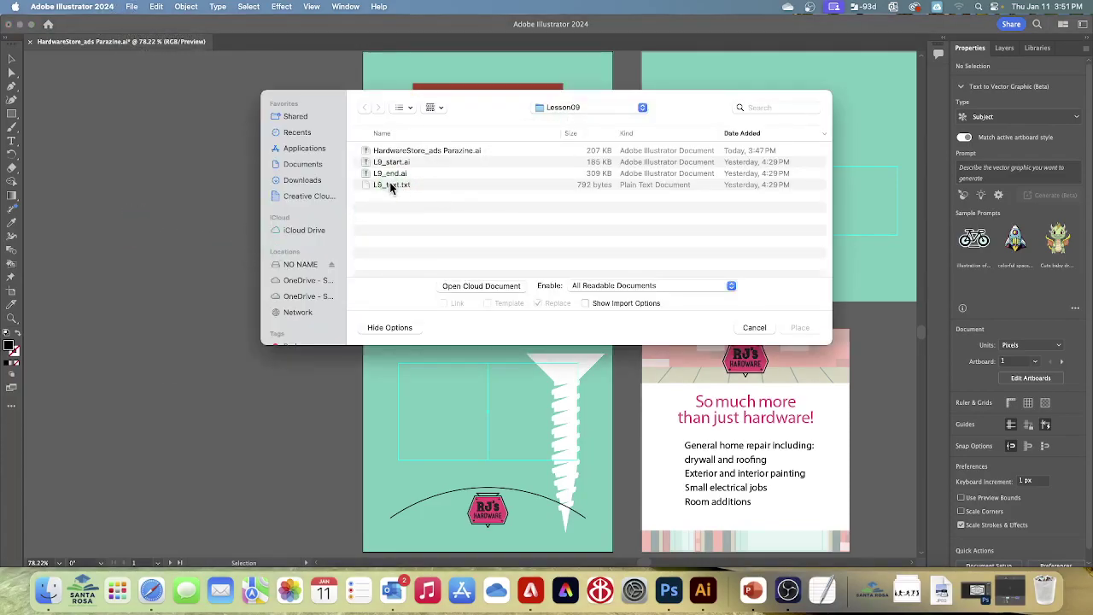
{"action": "left_click", "coordinate": [394, 187]}
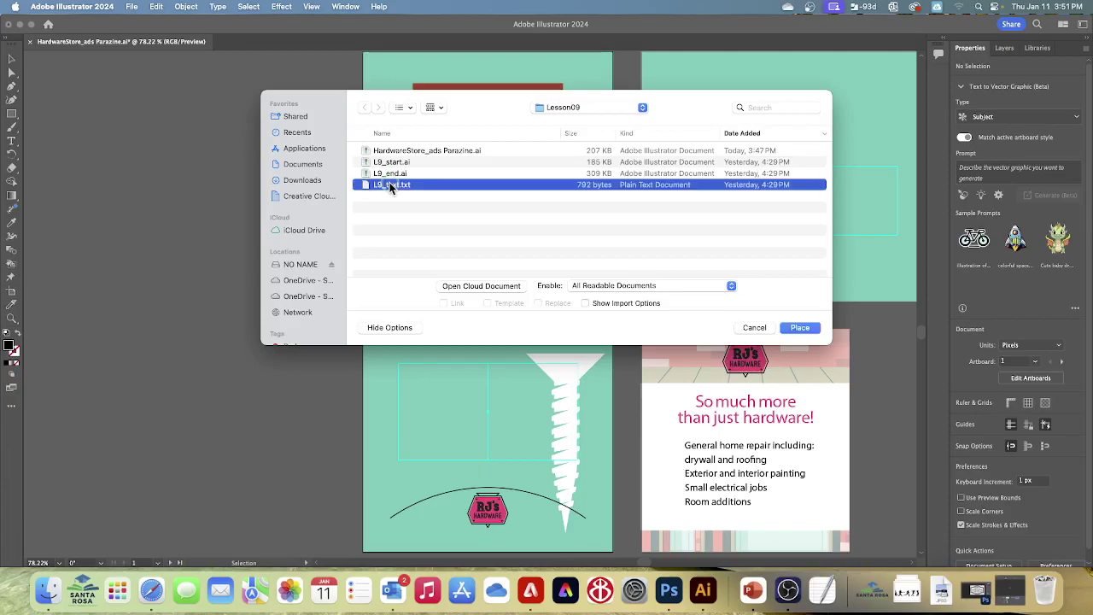
{"action": "left_click", "coordinate": [797, 328]}
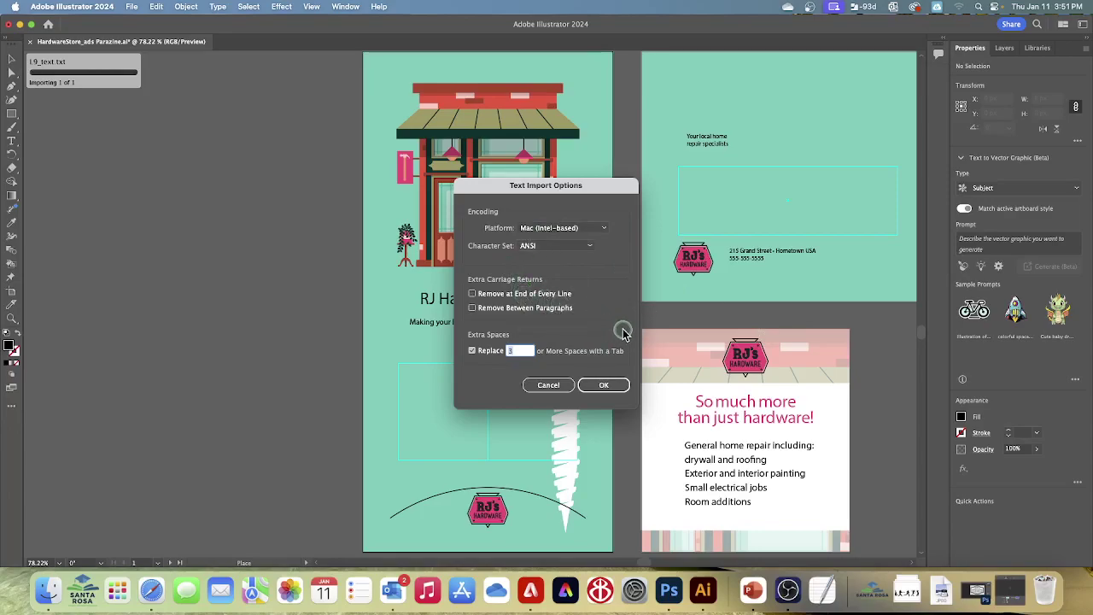
{"action": "left_click", "coordinate": [606, 385]}
{"action": "left_click", "coordinate": [599, 387]}
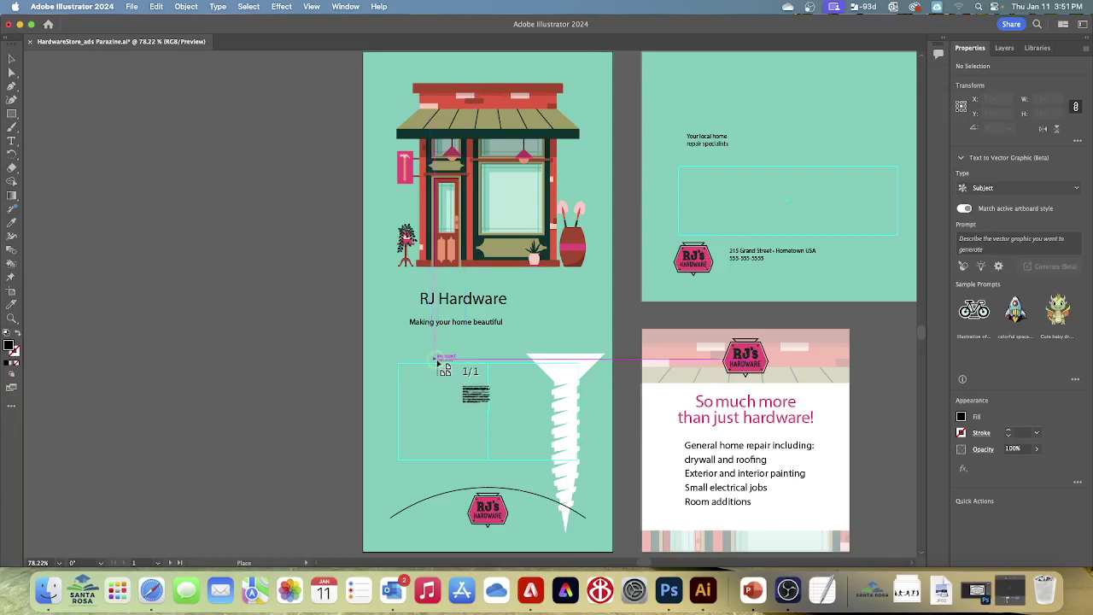
Draw a text frame in the empty box below the tagline, filling it with the 'Fresh paint. Updated fixtures.' copy
{"action": "key", "text": "Escape"}
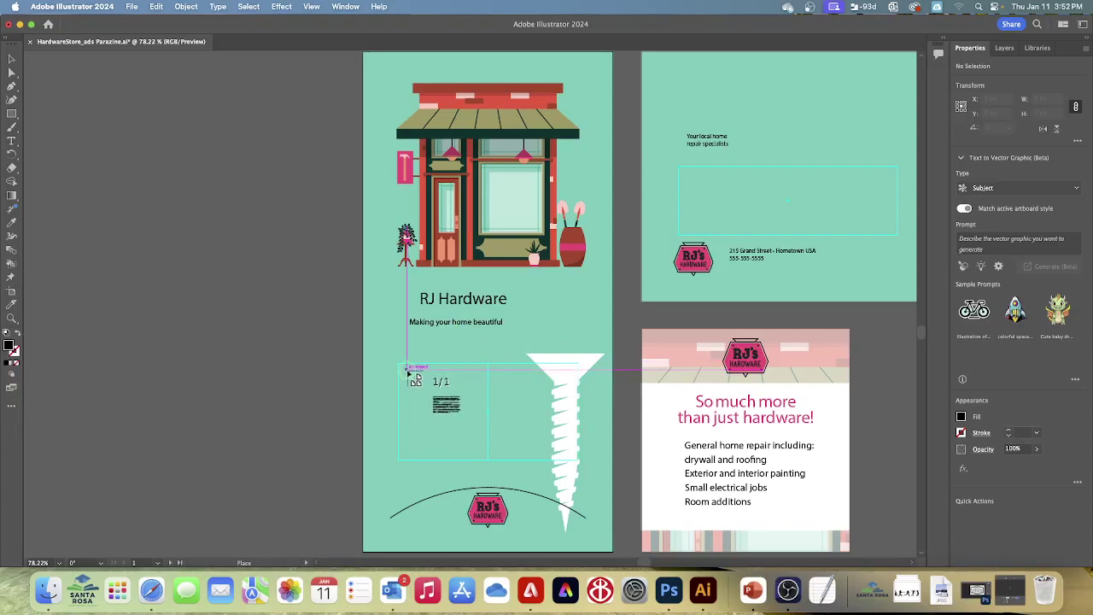
{"action": "mouse_move", "coordinate": [401, 367]}
{"action": "left_mouse_down"}
{"action": "mouse_move", "coordinate": [427, 424]}
{"action": "mouse_move", "coordinate": [484, 456]}
{"action": "left_mouse_up"}
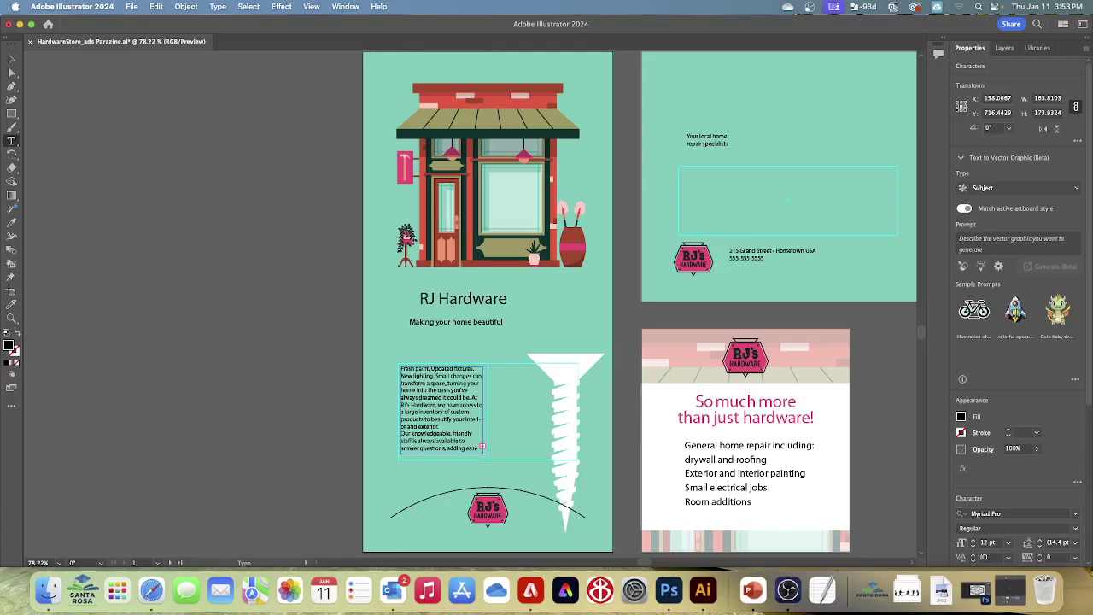
Fit all ad artboards in the window, select the body text frame, and switch to the Type tool
{"action": "left_click", "coordinate": [312, 8]}
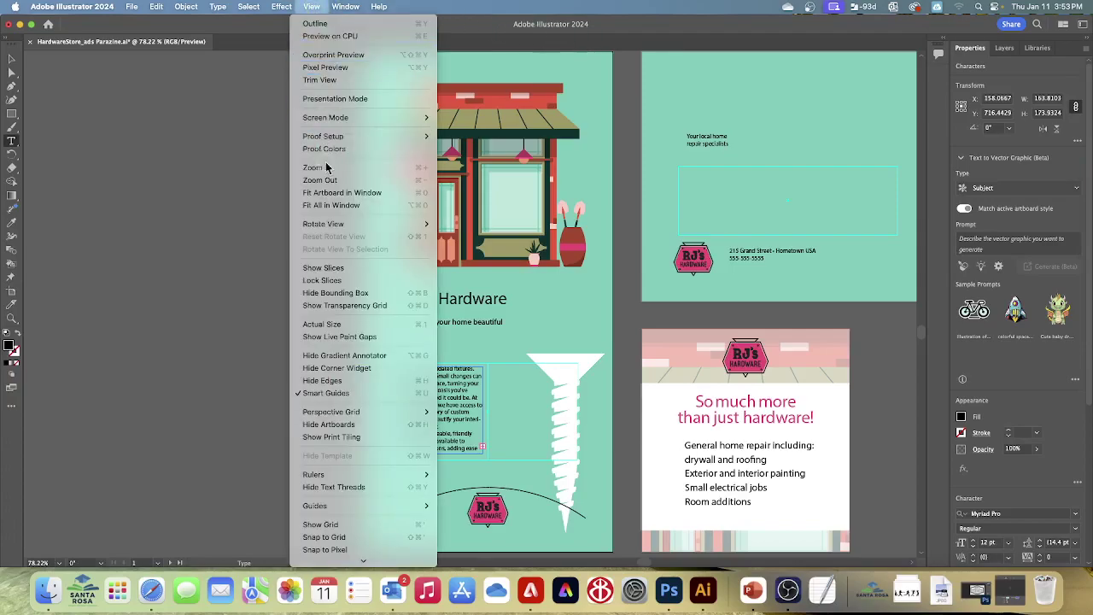
{"action": "left_click", "coordinate": [333, 205]}
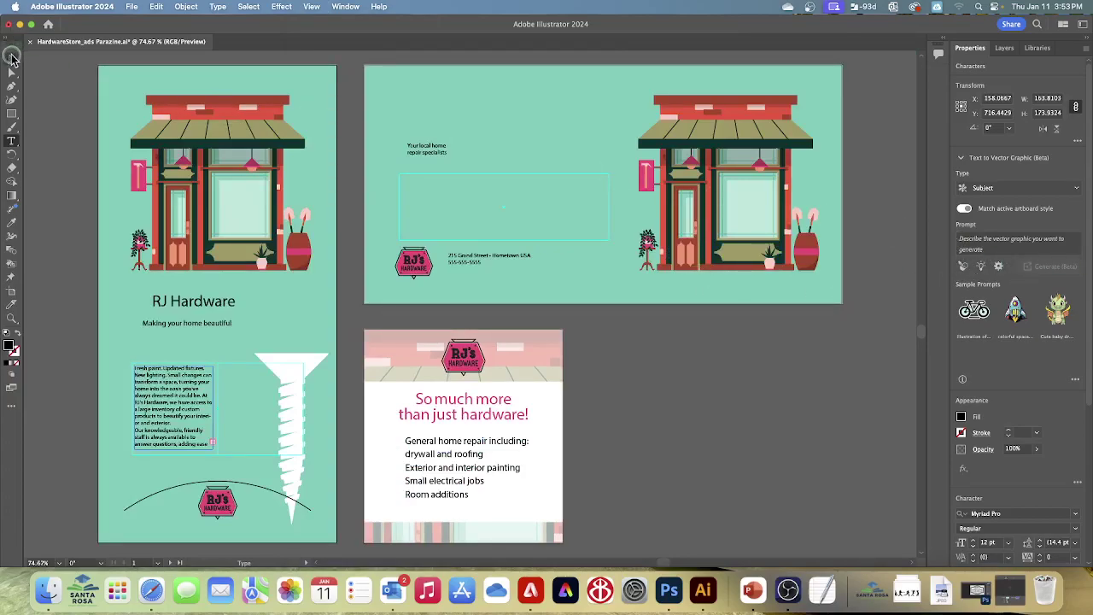
{"action": "left_click", "coordinate": [11, 57]}
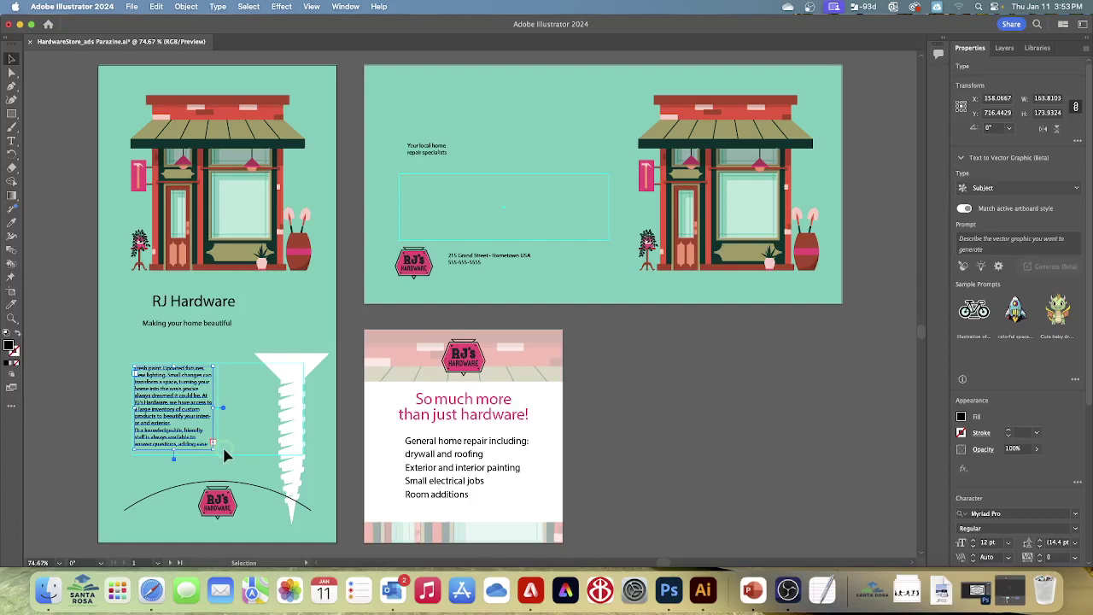
{"action": "key", "text": "t"}
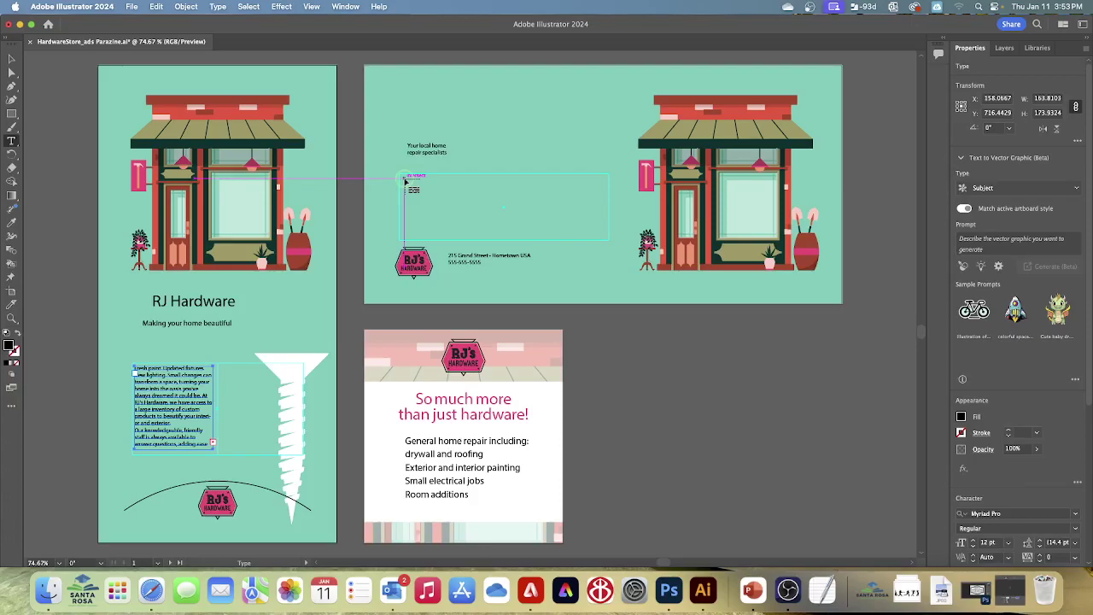
Thread the overflow body copy into a new frame drawn in the wide ad's empty guide box
{"action": "left_click_drag", "start_coordinate": [406, 179], "coordinate": [608, 240]}
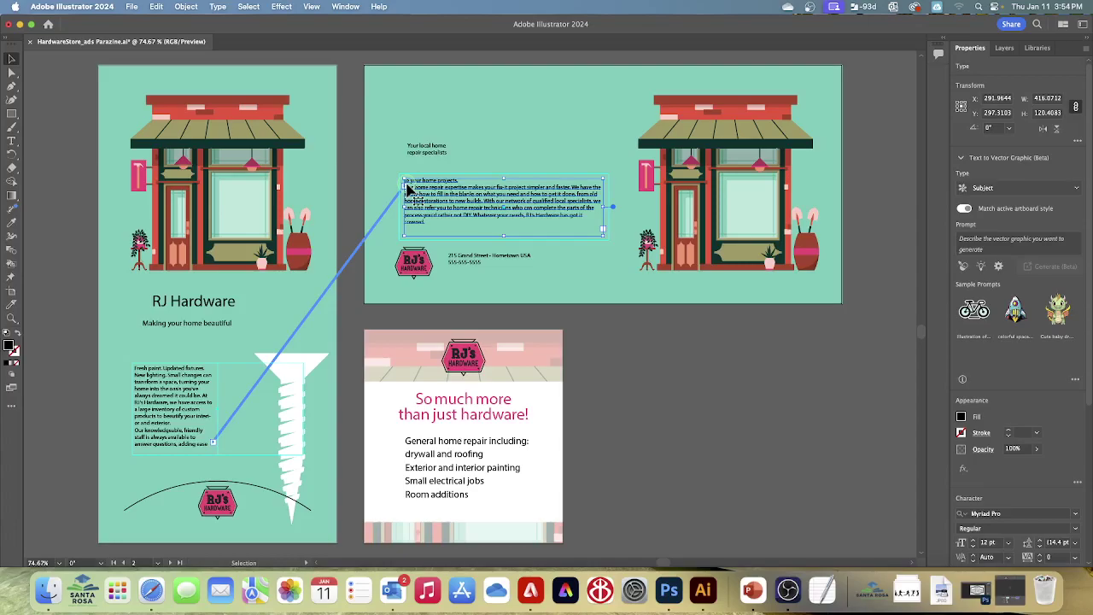
{"action": "left_click", "coordinate": [312, 7]}
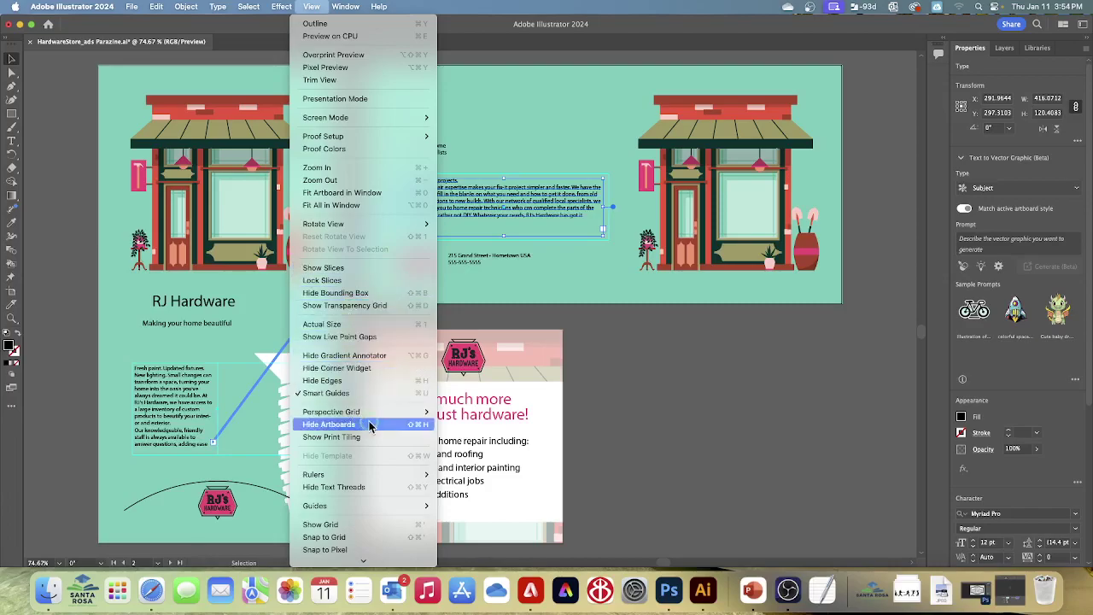
{"action": "scroll", "coordinate": [371, 425], "scroll_direction": "down", "scroll_amount": 3}
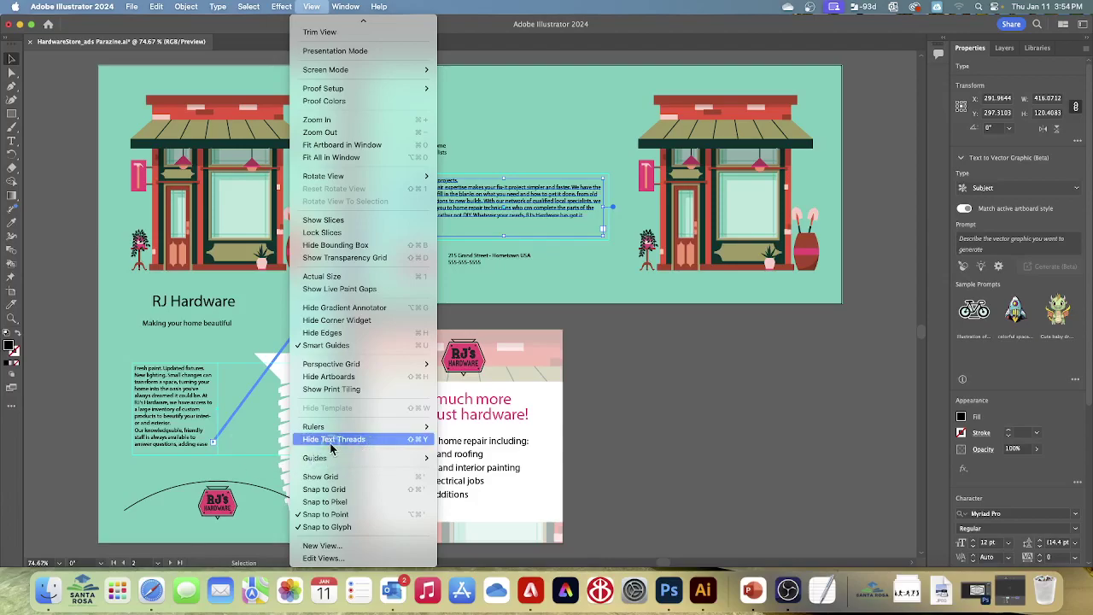
{"action": "left_click", "coordinate": [659, 444]}
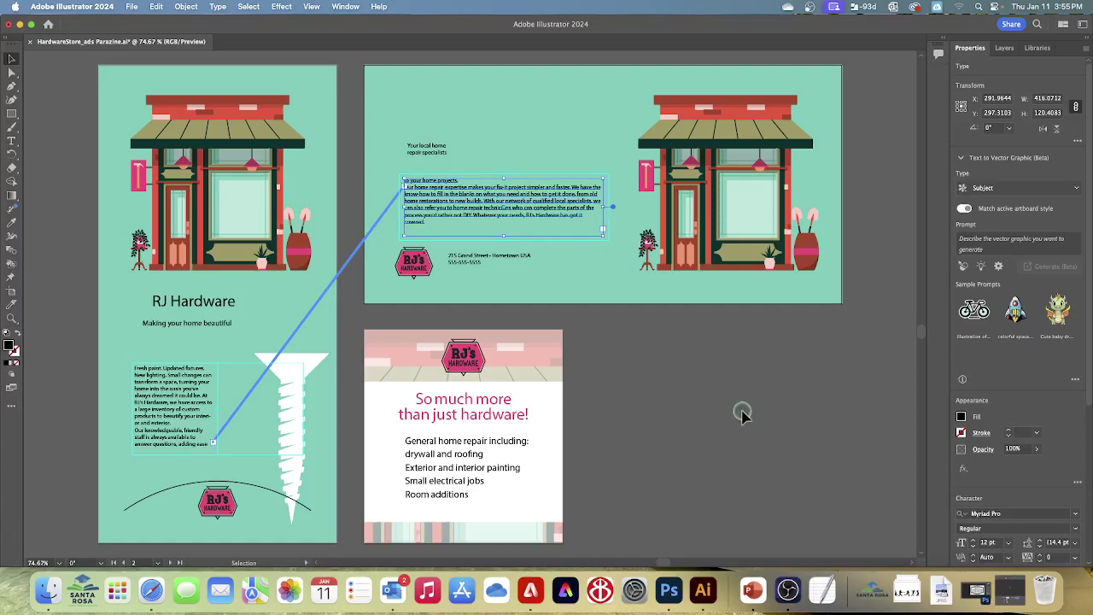
{"action": "left_click", "coordinate": [163, 416]}
{"action": "left_click_drag", "start_coordinate": [211, 408], "coordinate": [294, 410]}
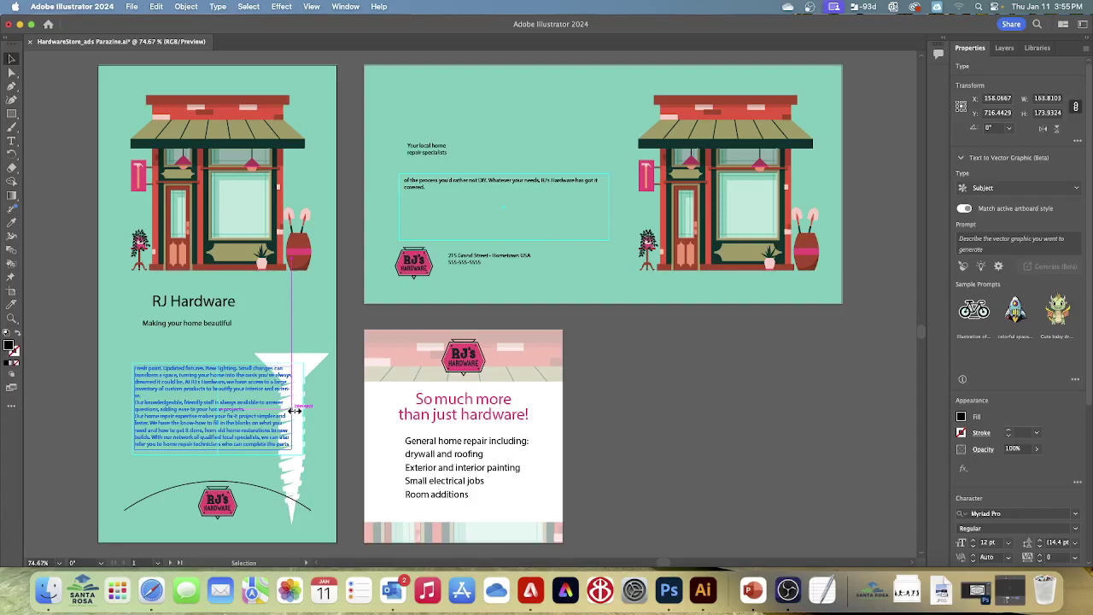
{"action": "left_click_drag", "start_coordinate": [294, 410], "coordinate": [403, 184]}
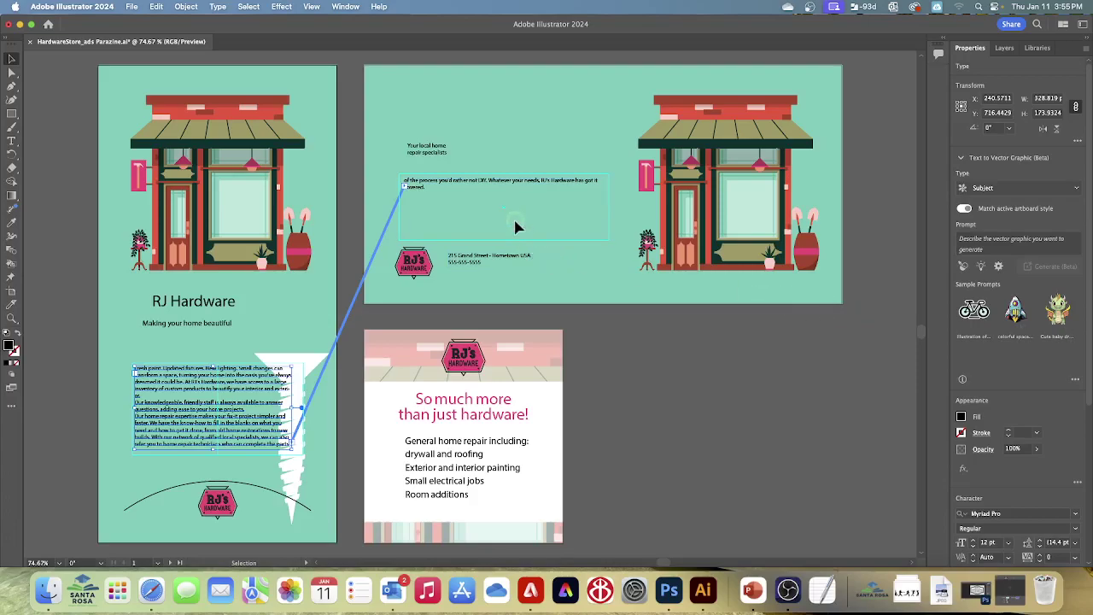
{"action": "mouse_move", "coordinate": [513, 214]}
{"action": "left_mouse_down"}
{"action": "mouse_move", "coordinate": [507, 205]}
{"action": "mouse_move", "coordinate": [513, 214]}
{"action": "left_mouse_up"}
Put the Type cursor in the body copy and select all text across both linked frames
{"action": "left_click", "coordinate": [12, 140]}
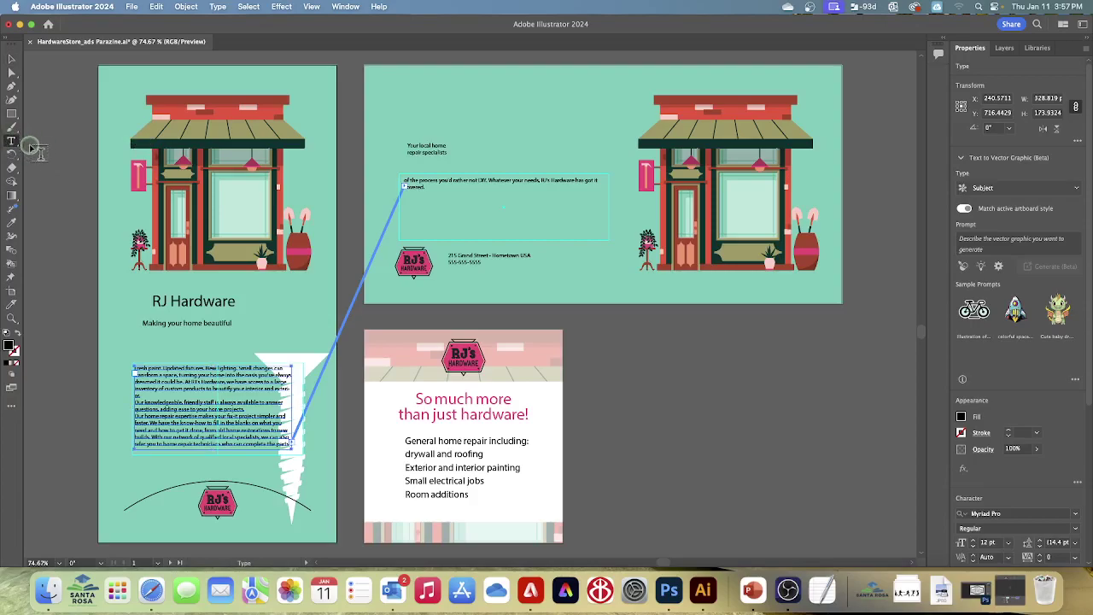
{"action": "left_click", "coordinate": [159, 381]}
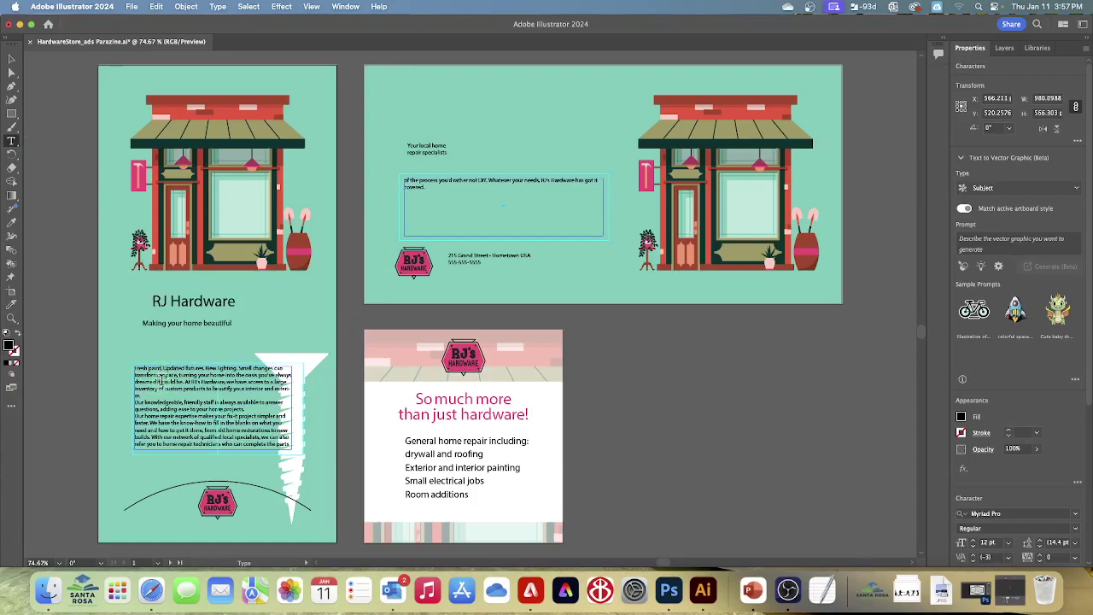
{"action": "key", "text": "super+alt+q"}
{"action": "left_click", "coordinate": [248, 7]}
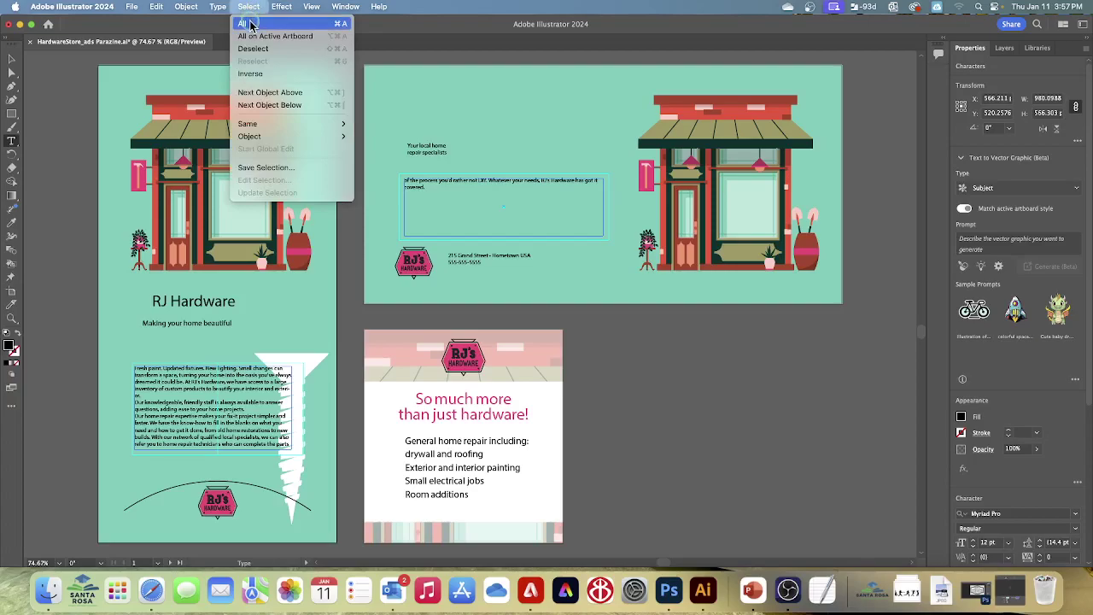
{"action": "left_click", "coordinate": [249, 23]}
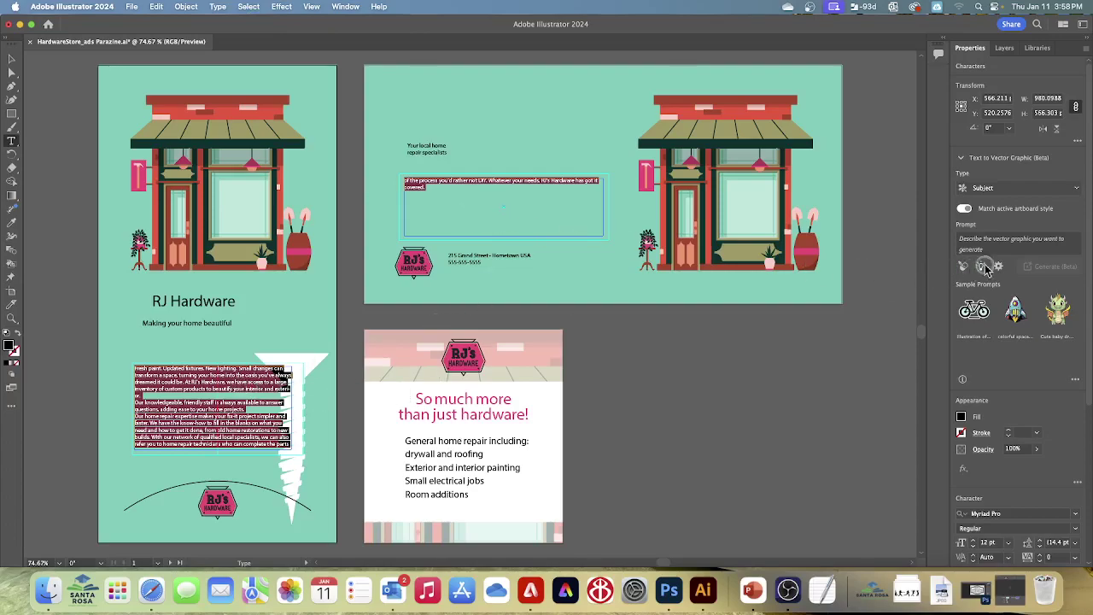
Open the Character panel's font family list and scroll through installed fonts, previewing them on the body copy
{"action": "left_click", "coordinate": [979, 188]}
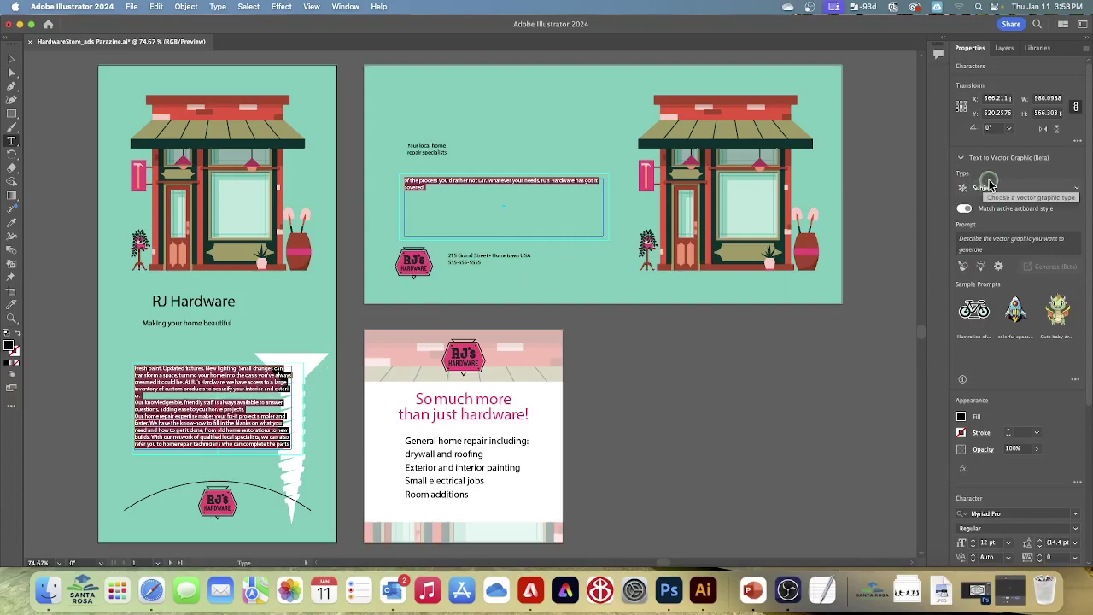
{"action": "left_click", "coordinate": [1019, 269]}
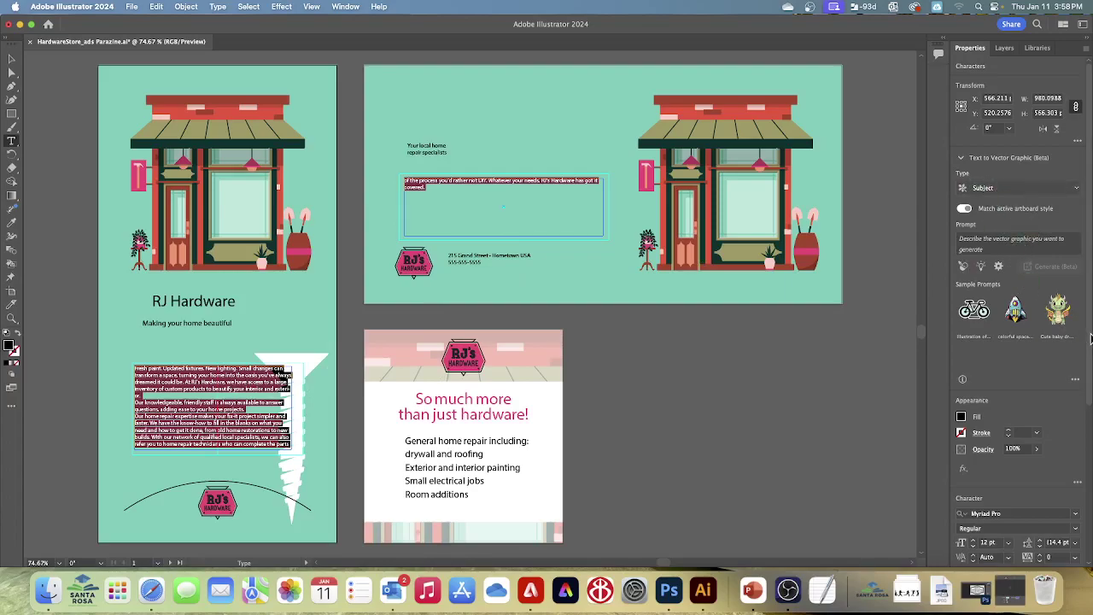
{"action": "left_click", "coordinate": [1042, 336]}
{"action": "scroll", "coordinate": [1029, 369], "scroll_direction": "down", "scroll_amount": 3}
{"action": "scroll", "coordinate": [1029, 369], "scroll_direction": "down", "scroll_amount": 3}
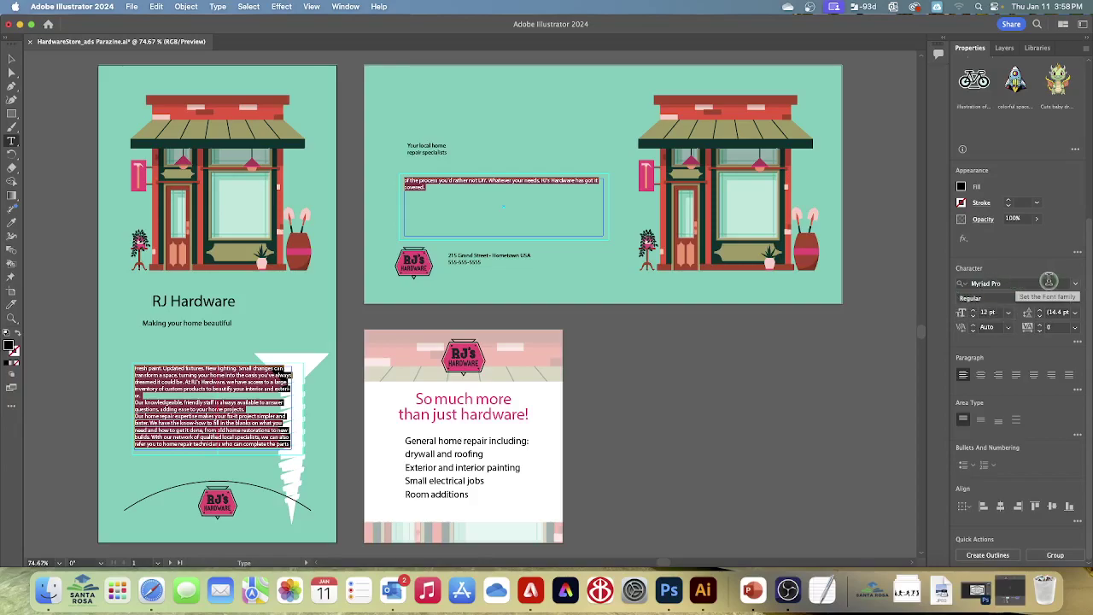
{"action": "left_click", "coordinate": [1075, 285]}
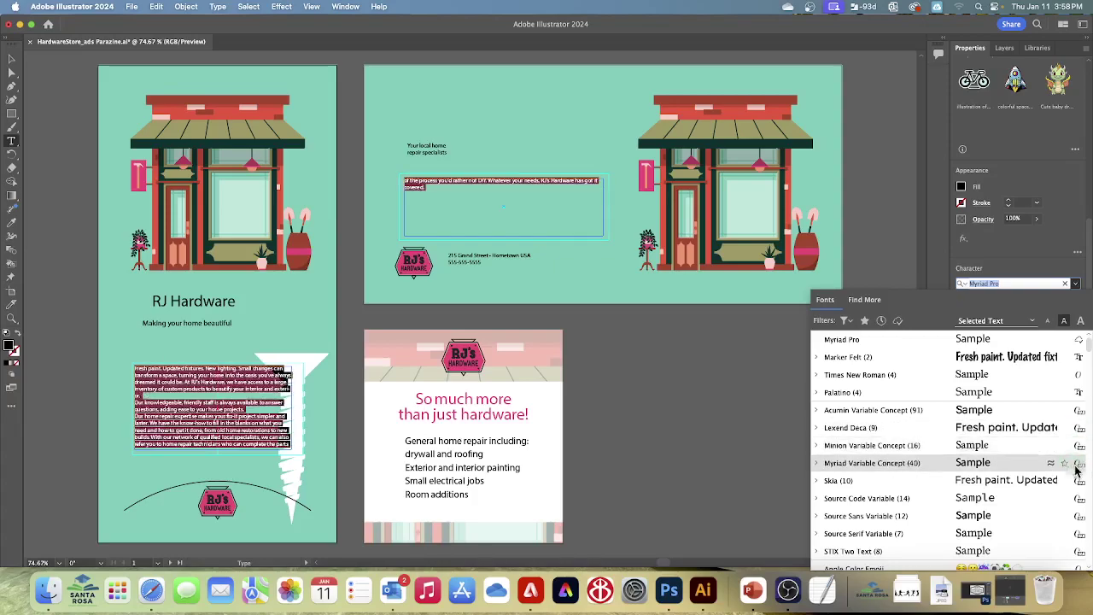
{"action": "scroll", "coordinate": [1066, 510], "scroll_direction": "down", "scroll_amount": 2}
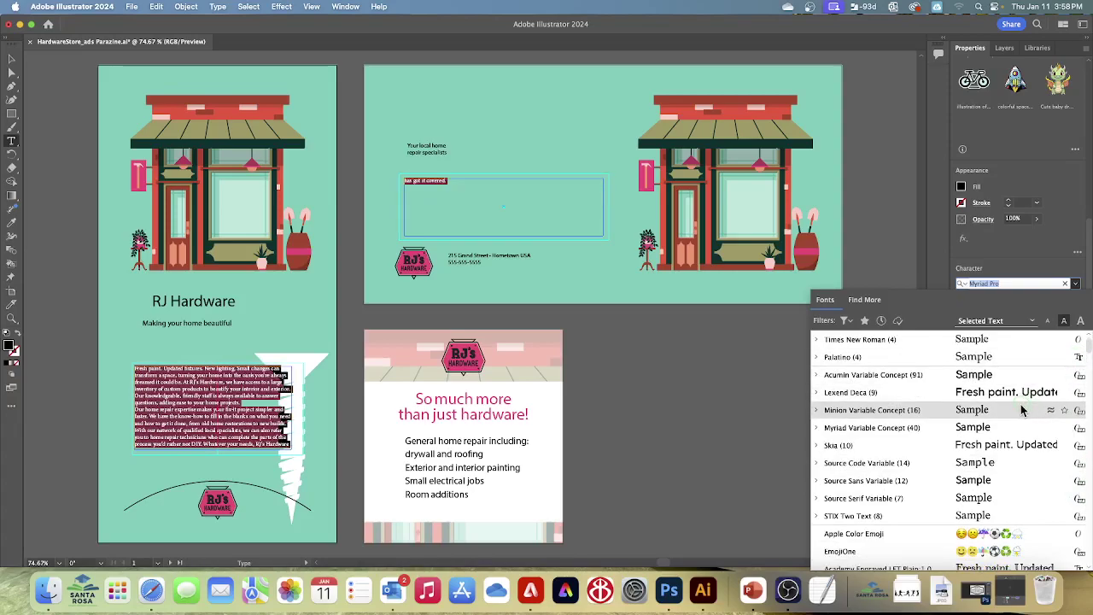
{"action": "scroll", "coordinate": [1022, 411], "scroll_direction": "down", "scroll_amount": 6}
{"action": "scroll", "coordinate": [1022, 410], "scroll_direction": "down", "scroll_amount": 1}
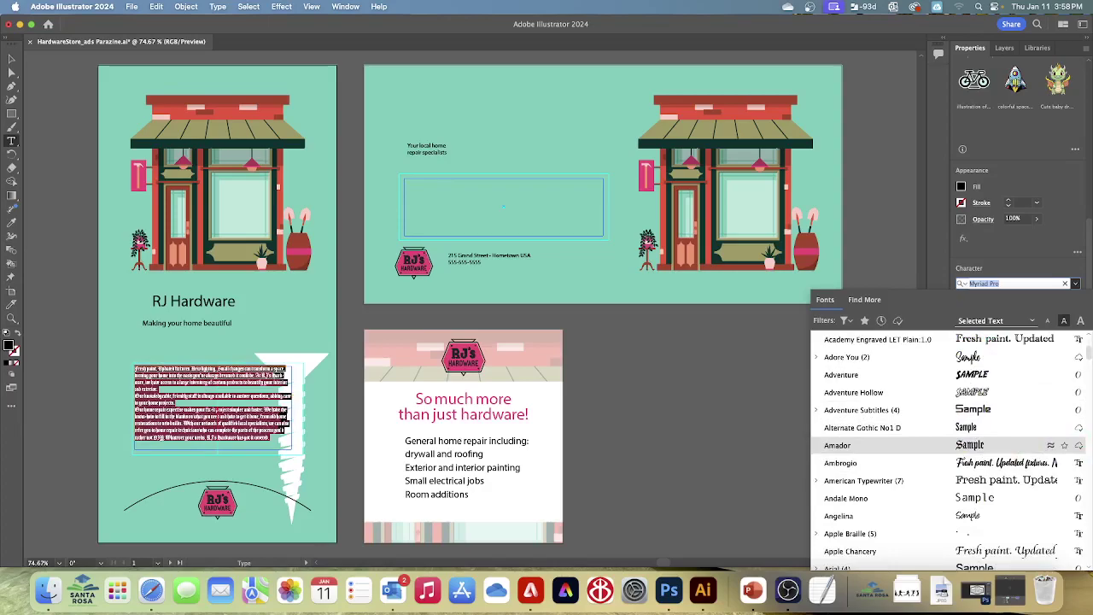
{"action": "scroll", "coordinate": [905, 410], "scroll_direction": "down", "scroll_amount": 10}
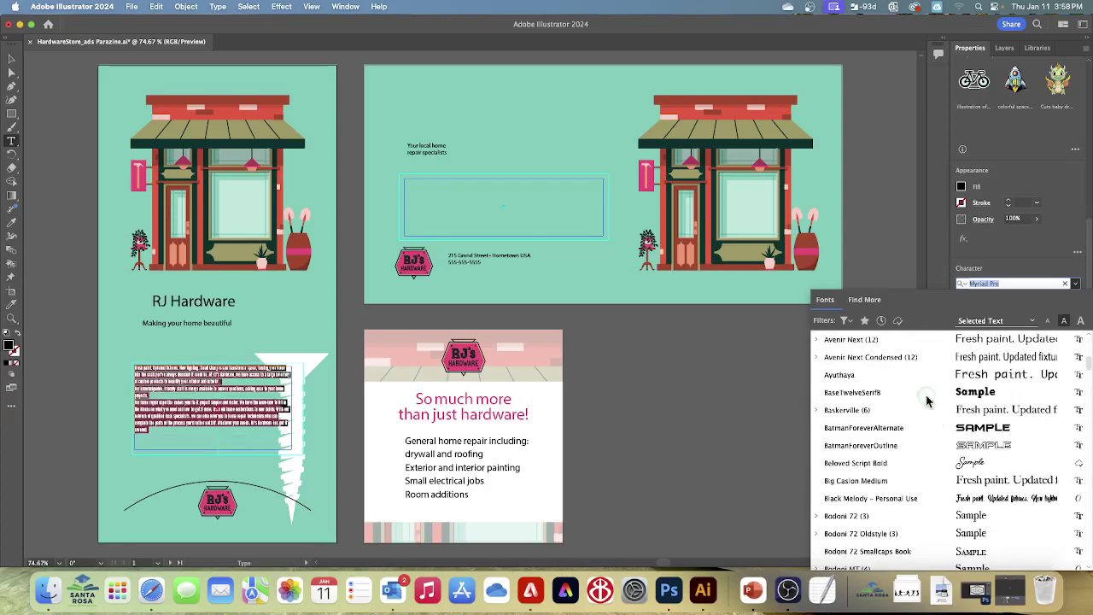
Switch the font list to Find More and scroll through the Adobe Fonts entries
{"action": "left_click", "coordinate": [864, 300]}
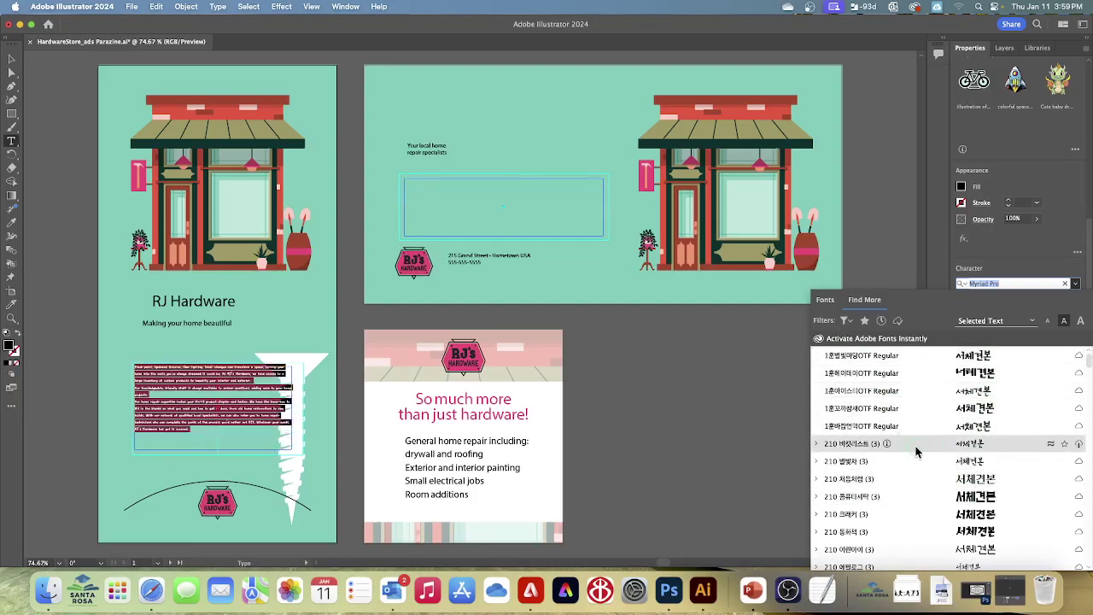
{"action": "scroll", "coordinate": [986, 461], "scroll_direction": "down", "scroll_amount": 5}
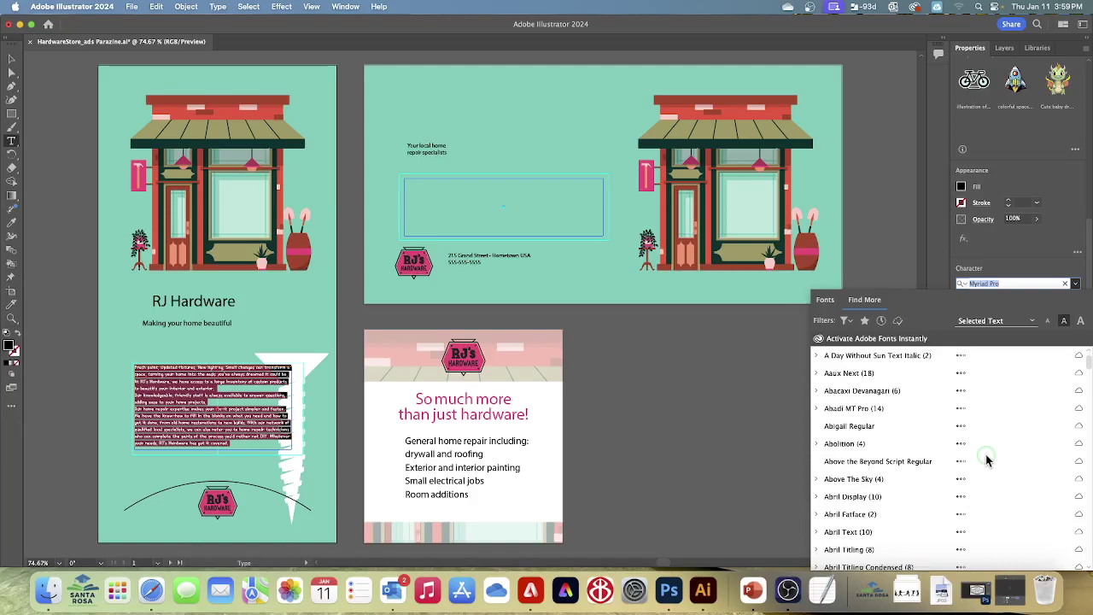
{"action": "scroll", "coordinate": [986, 461], "scroll_direction": "up", "scroll_amount": 3}
{"action": "scroll", "coordinate": [988, 461], "scroll_direction": "up", "scroll_amount": 2}
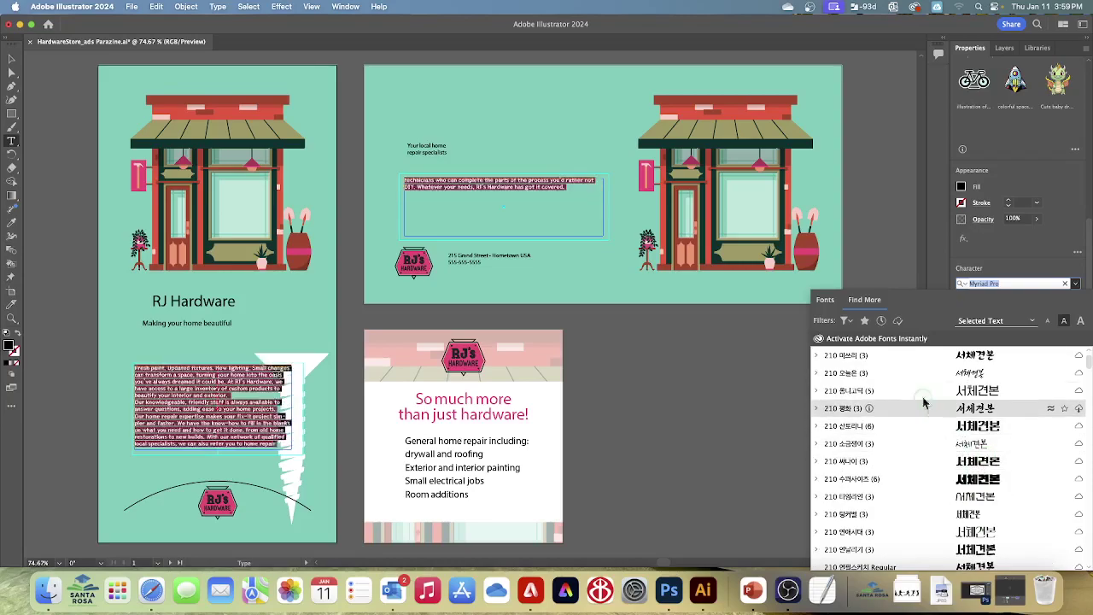
Open the font filters, try the Sans Serif classification, then clear all filters
{"action": "left_click", "coordinate": [846, 321]}
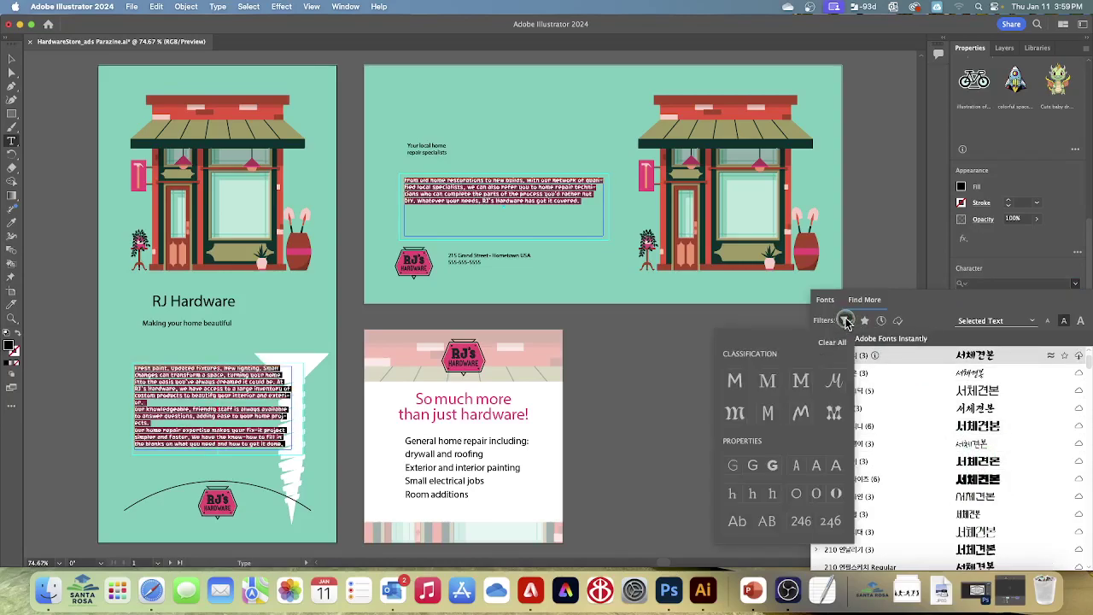
{"action": "left_click", "coordinate": [736, 384]}
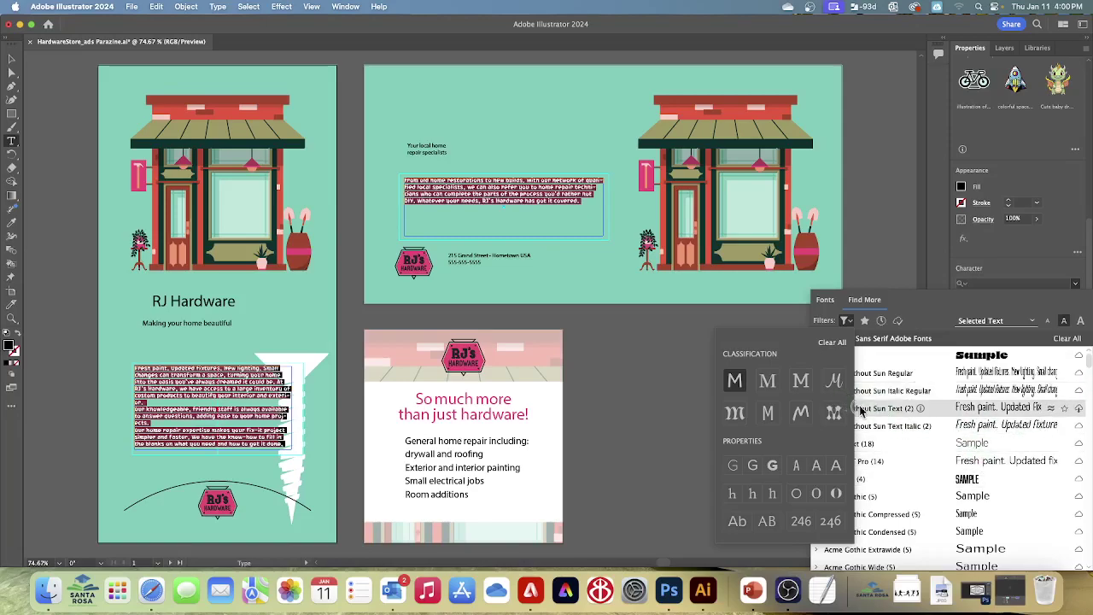
{"action": "left_click", "coordinate": [734, 380]}
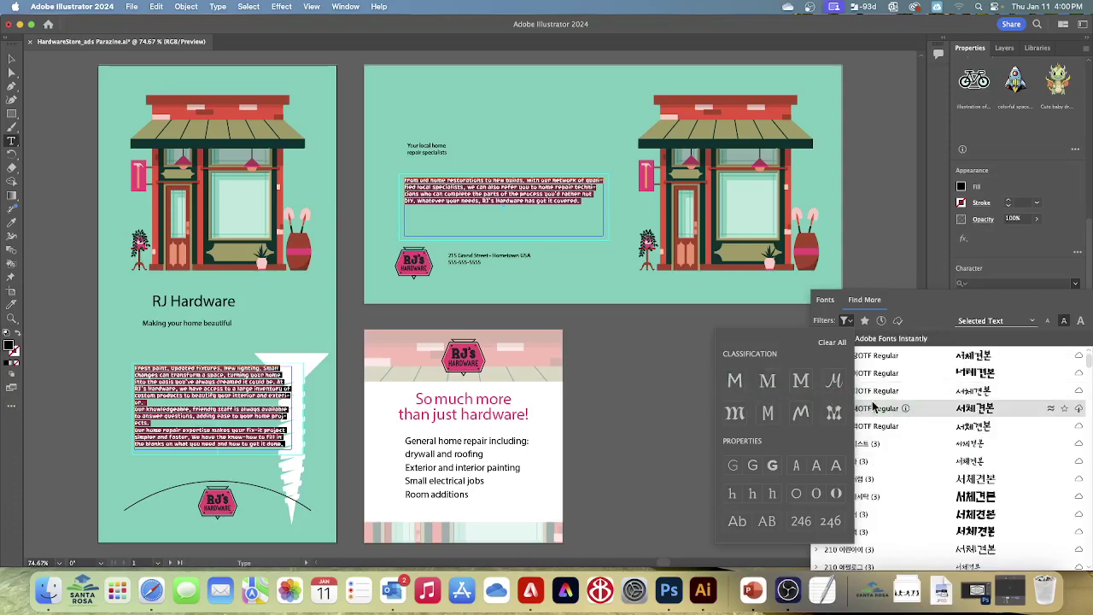
{"action": "left_click", "coordinate": [830, 341]}
Close the filter options and scroll the Adobe Fonts list until Rajdhani (5) is visible
{"action": "left_click", "coordinate": [990, 346]}
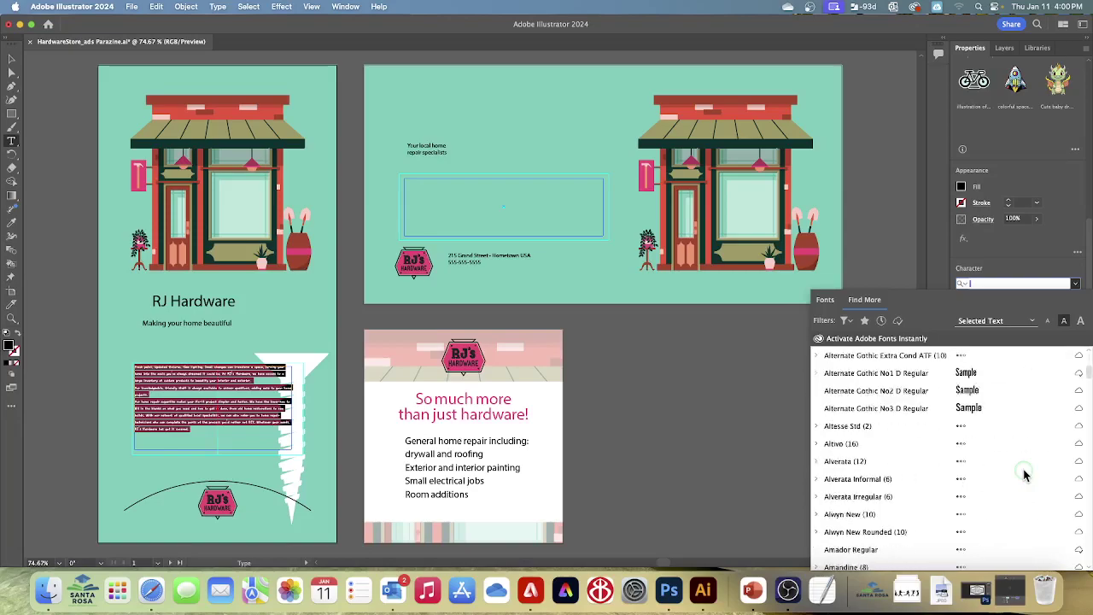
{"action": "scroll", "coordinate": [1024, 475], "scroll_direction": "down", "scroll_amount": 15}
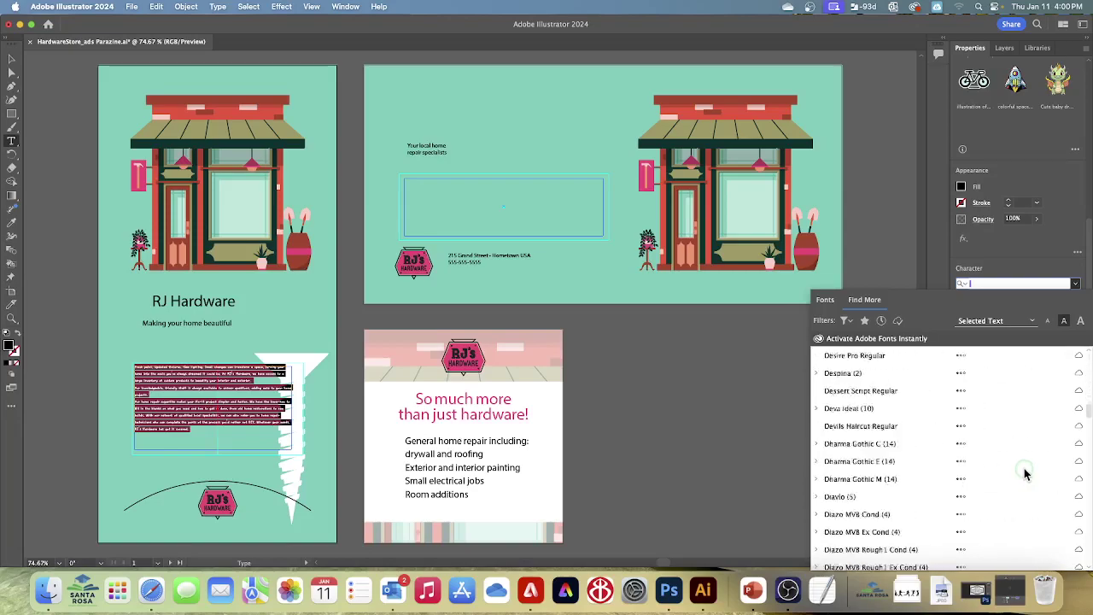
{"action": "scroll", "coordinate": [1025, 473], "scroll_direction": "down", "scroll_amount": 8}
{"action": "scroll", "coordinate": [1025, 473], "scroll_direction": "down", "scroll_amount": 20}
{"action": "scroll", "coordinate": [1024, 472], "scroll_direction": "down", "scroll_amount": 20}
{"action": "scroll", "coordinate": [1025, 470], "scroll_direction": "down", "scroll_amount": 20}
{"action": "scroll", "coordinate": [1024, 470], "scroll_direction": "down", "scroll_amount": 20}
{"action": "scroll", "coordinate": [1021, 470], "scroll_direction": "down", "scroll_amount": 5}
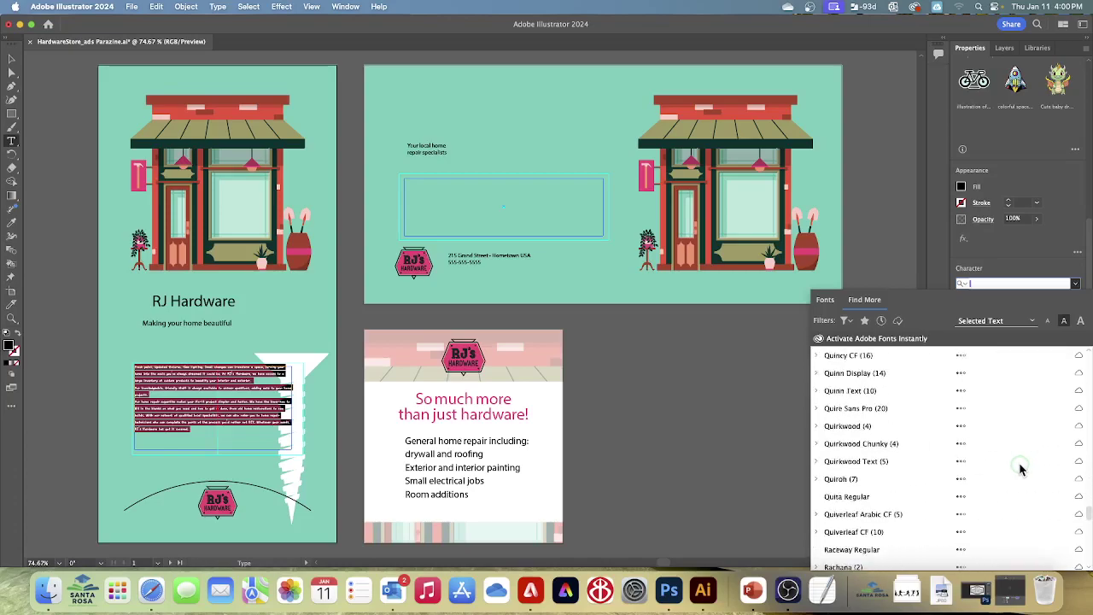
{"action": "scroll", "coordinate": [1020, 468], "scroll_direction": "down", "scroll_amount": 15}
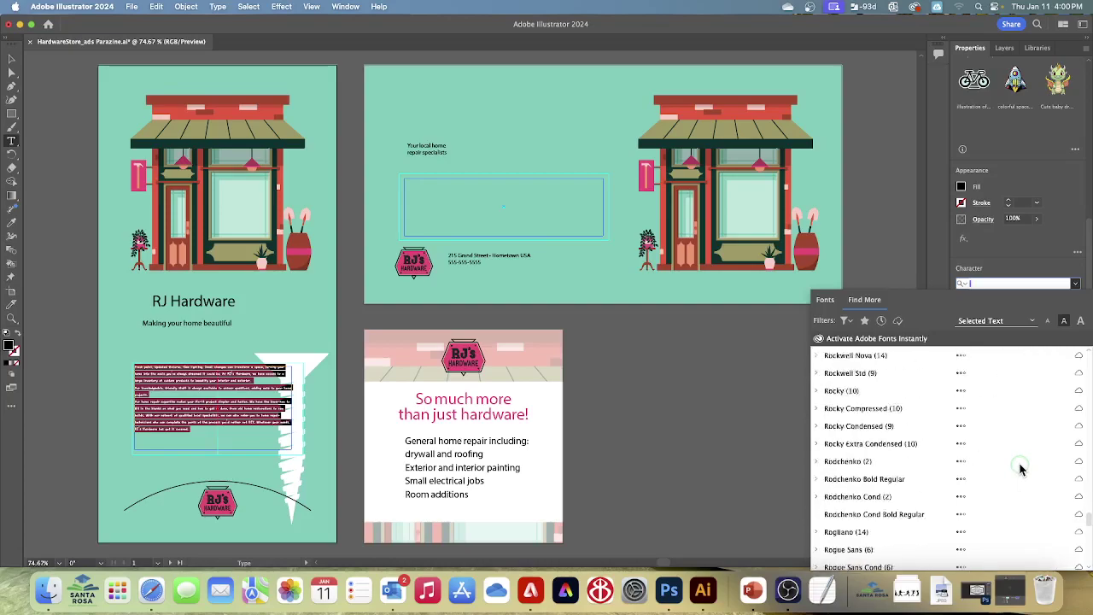
{"action": "scroll", "coordinate": [1020, 468], "scroll_direction": "up", "scroll_amount": 3}
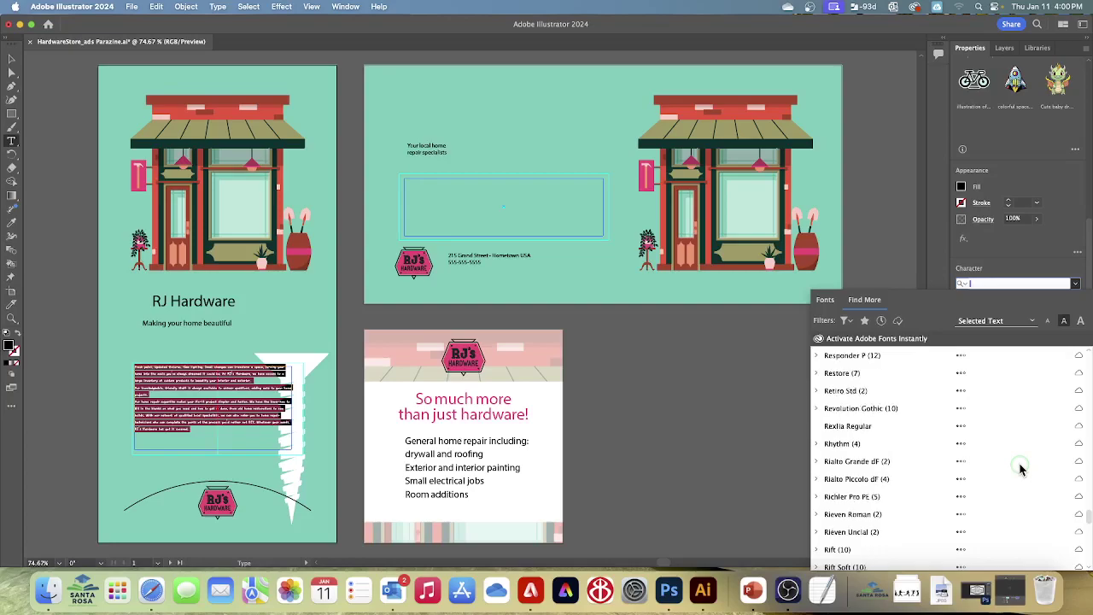
{"action": "scroll", "coordinate": [1020, 468], "scroll_direction": "up", "scroll_amount": 10}
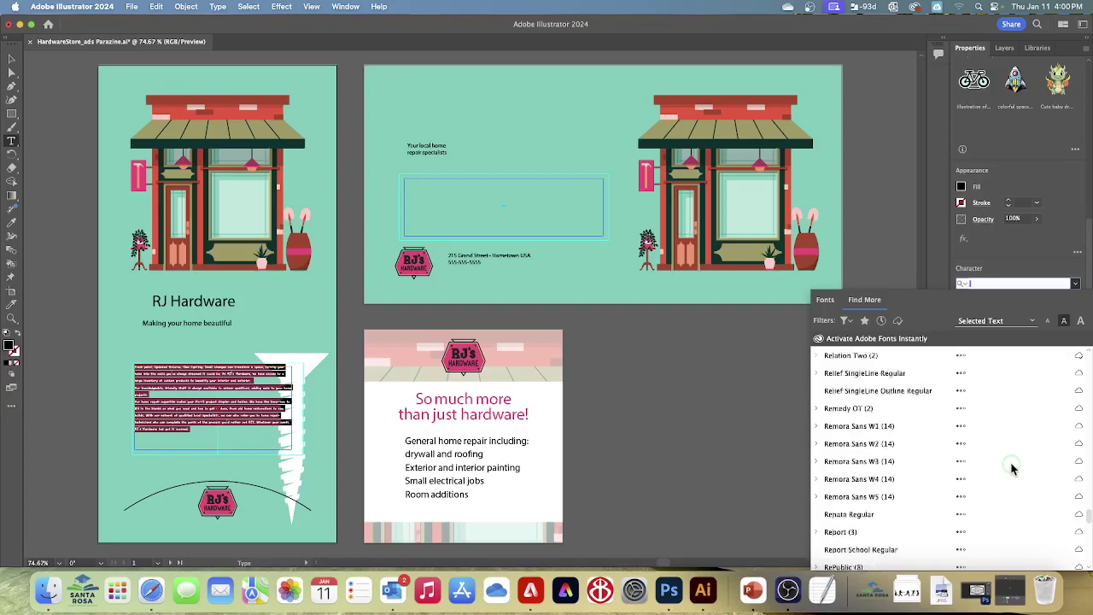
{"action": "scroll", "coordinate": [1011, 467], "scroll_direction": "up", "scroll_amount": 5}
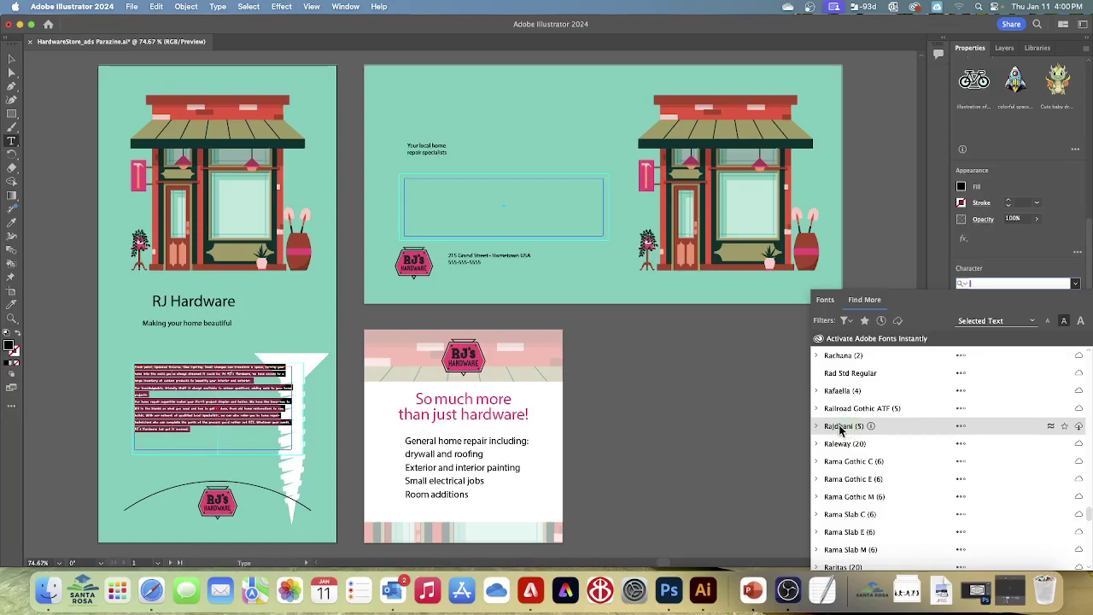
Expand the Rajdhani family and activate its SemiBold and Bold styles from Adobe Fonts
{"action": "left_click", "coordinate": [815, 426]}
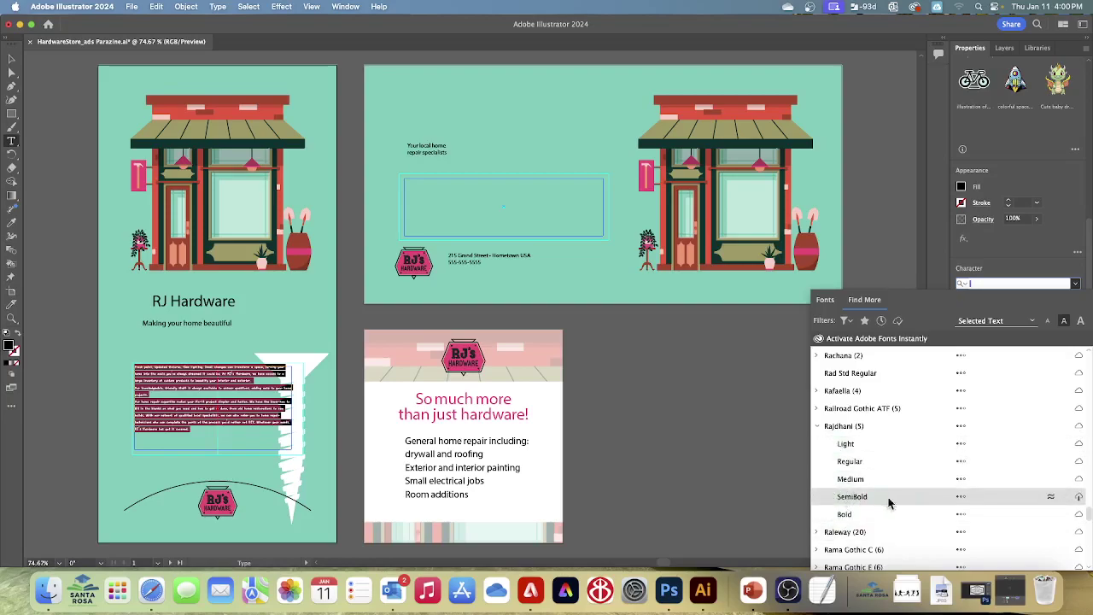
{"action": "left_click", "coordinate": [1078, 497]}
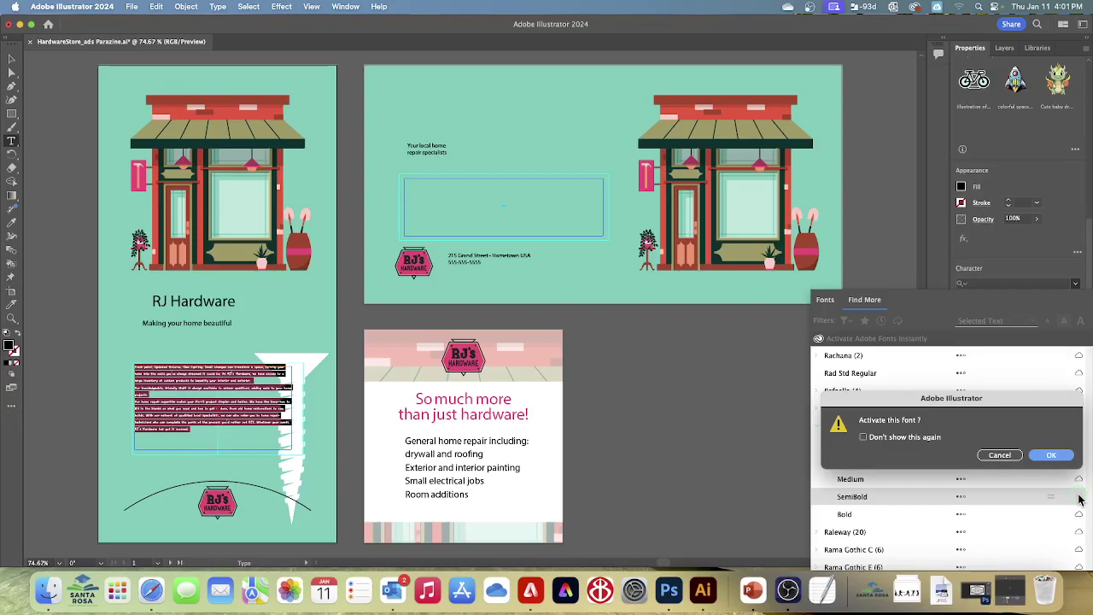
{"action": "left_click", "coordinate": [1052, 458]}
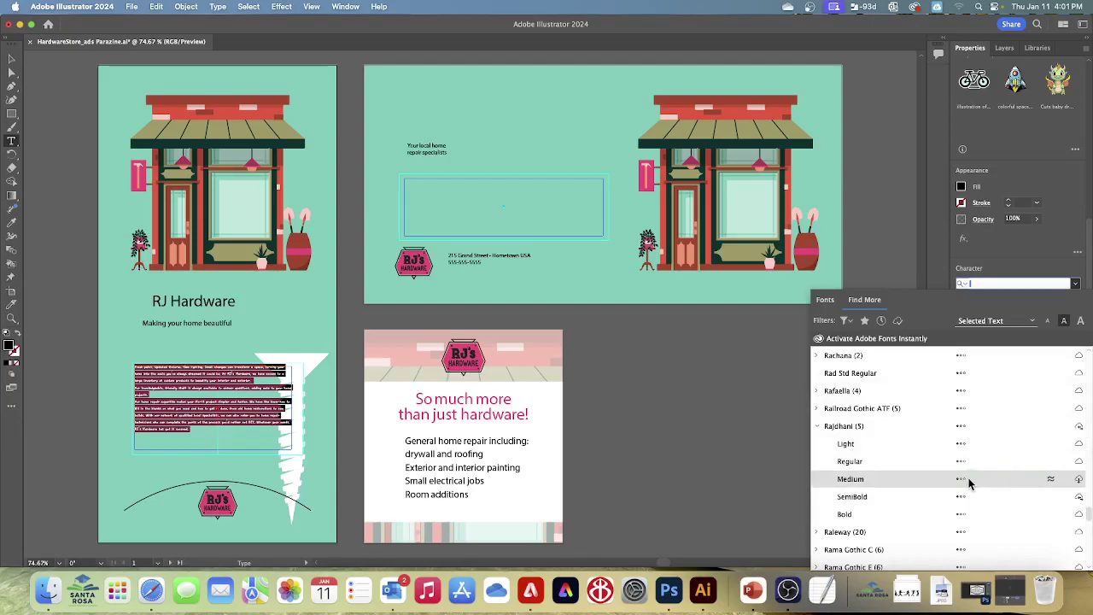
{"action": "left_click", "coordinate": [1079, 516]}
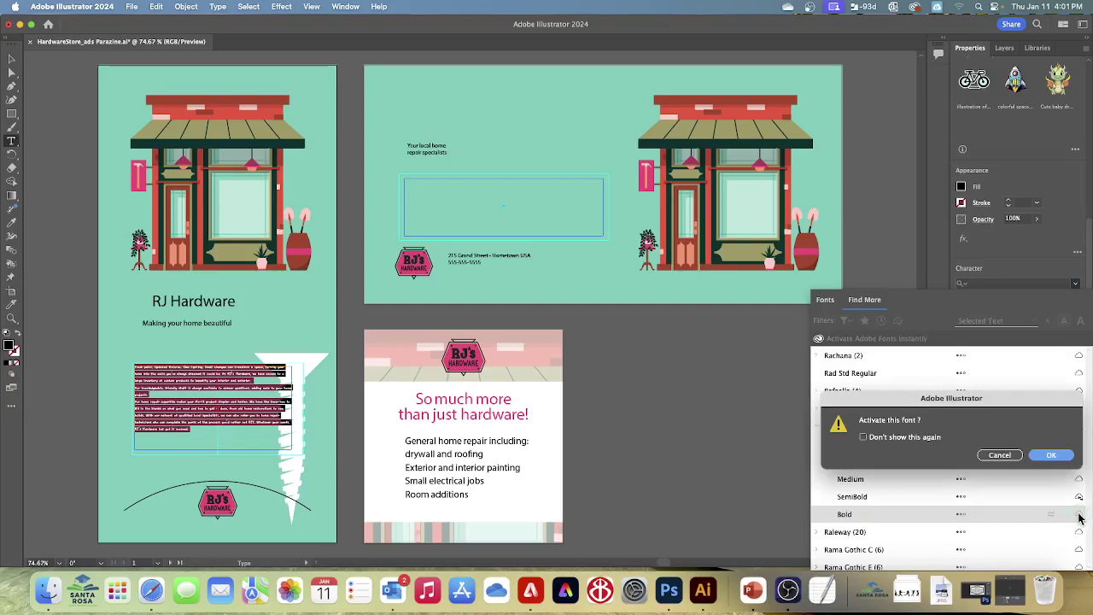
{"action": "left_click", "coordinate": [1052, 455]}
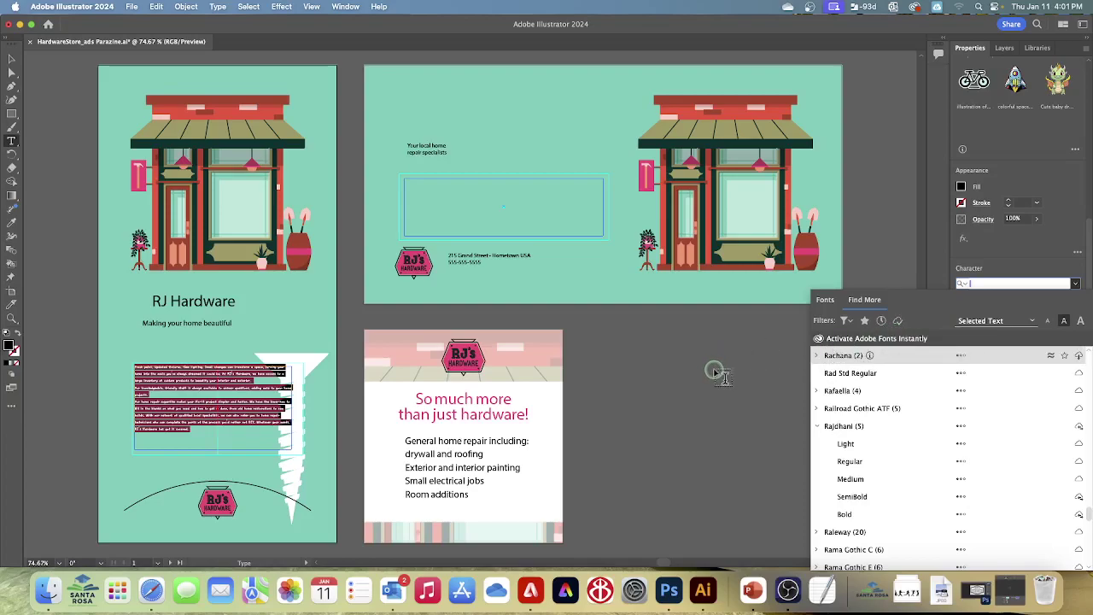
Clear all font filters, return to installed fonts, and set the body text in Myriad Pro
{"action": "left_click", "coordinate": [848, 322]}
{"action": "left_click", "coordinate": [832, 342]}
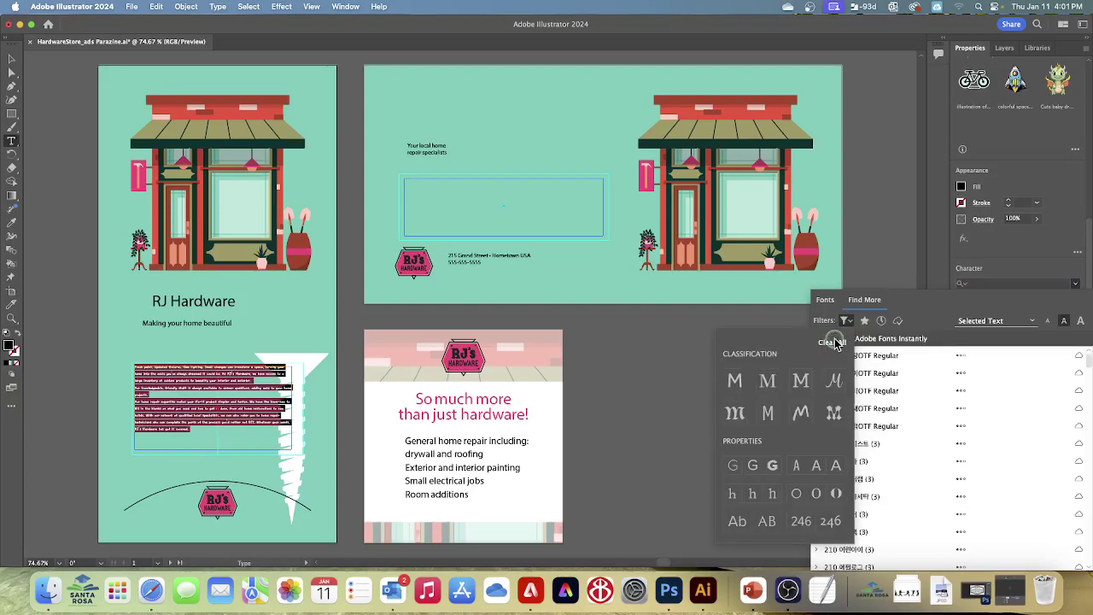
{"action": "left_click", "coordinate": [1078, 355]}
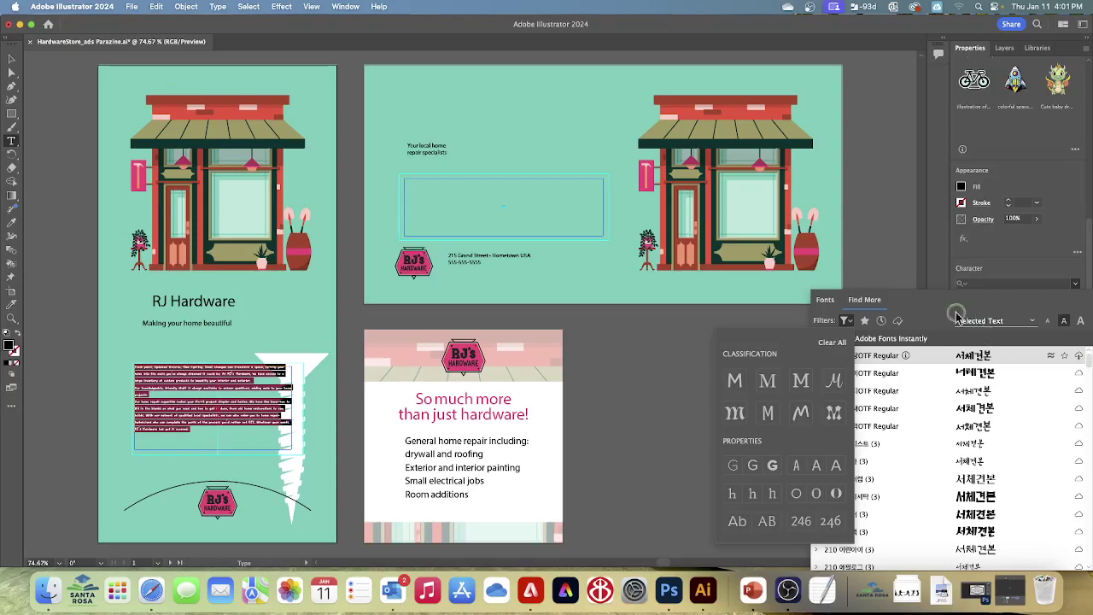
{"action": "left_click", "coordinate": [1009, 305]}
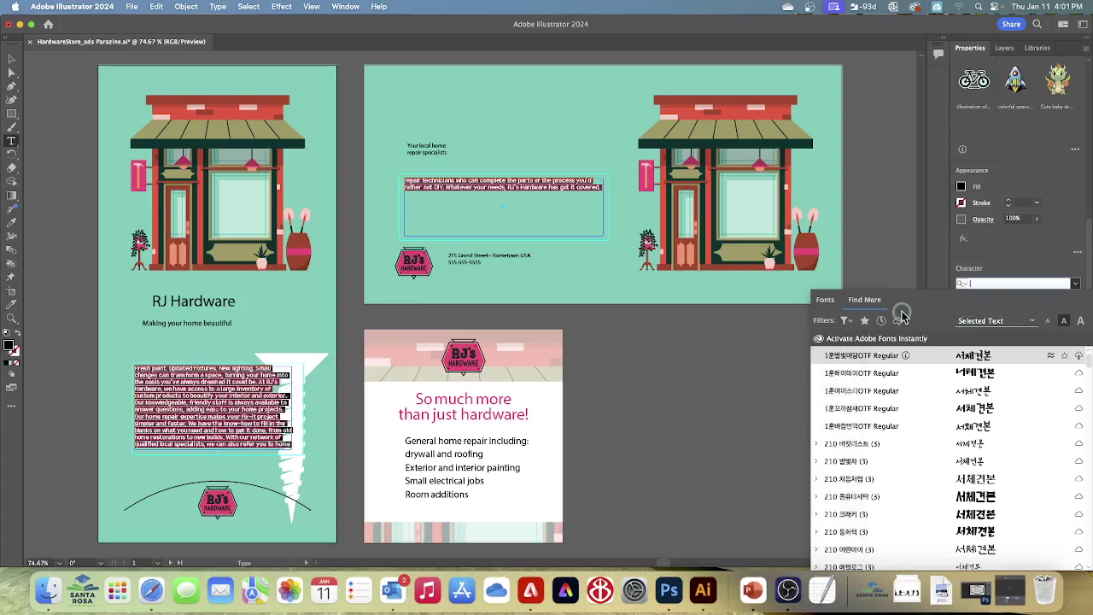
{"action": "left_click", "coordinate": [824, 299]}
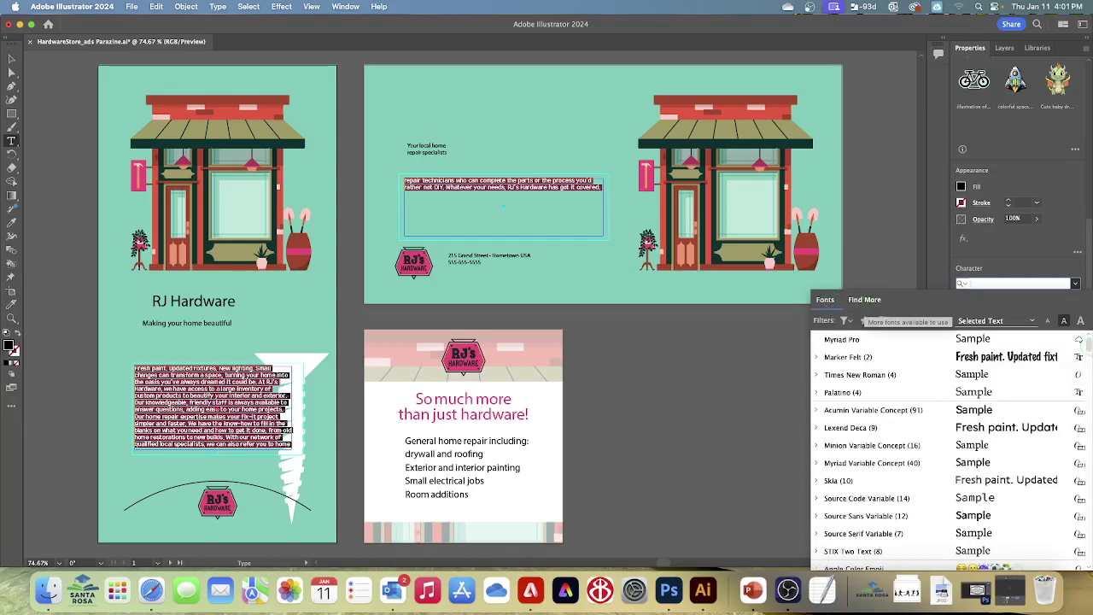
{"action": "left_click", "coordinate": [1074, 343]}
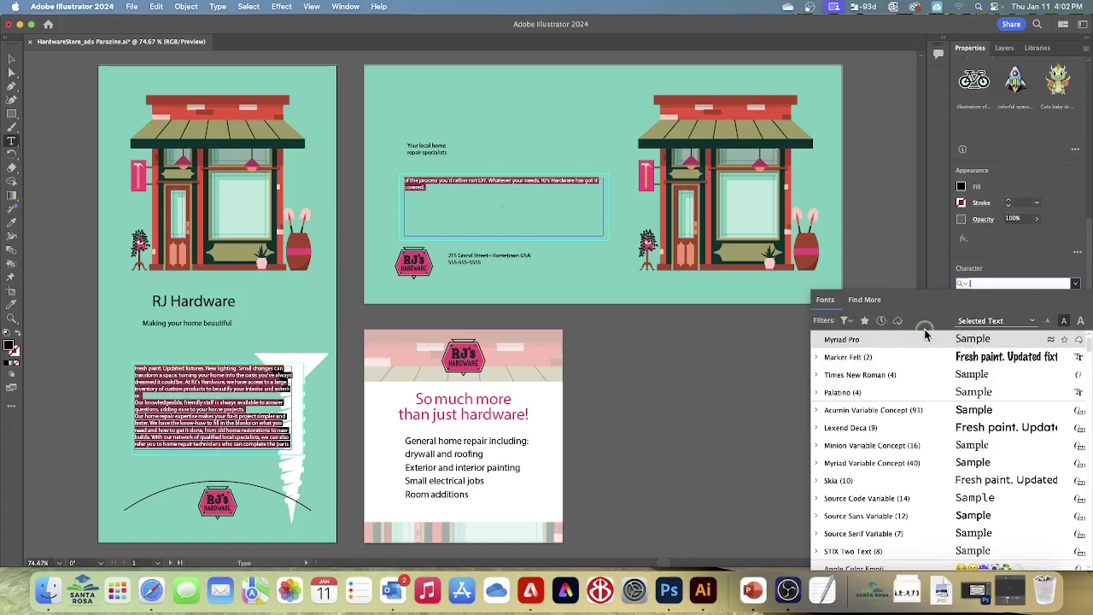
Filter the font list to show only activated Adobe Fonts
{"action": "left_click", "coordinate": [898, 322]}
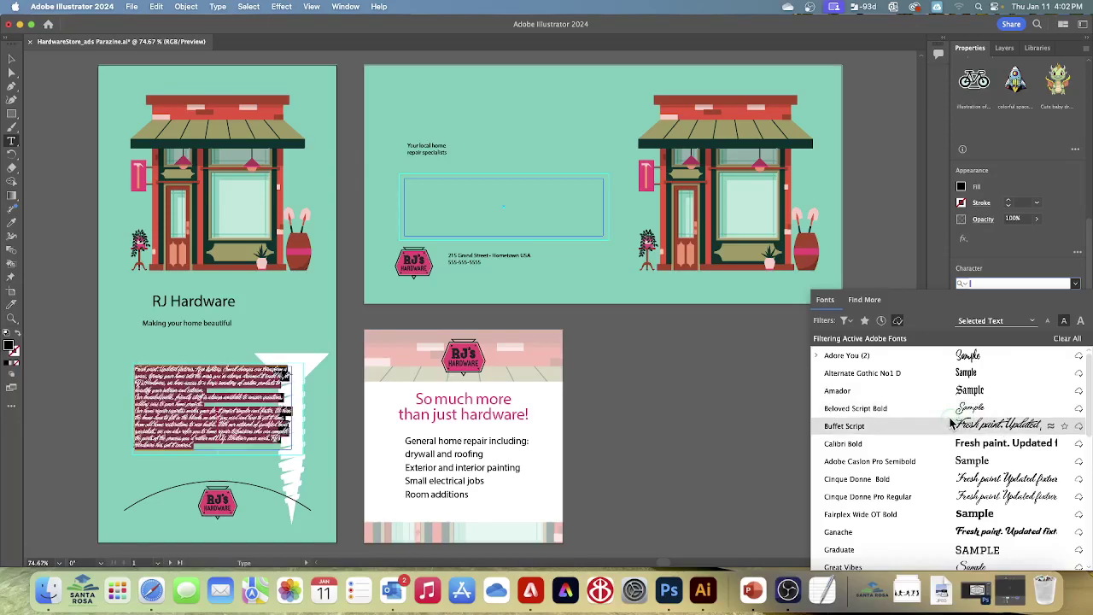
{"action": "scroll", "coordinate": [950, 425], "scroll_direction": "down", "scroll_amount": 10}
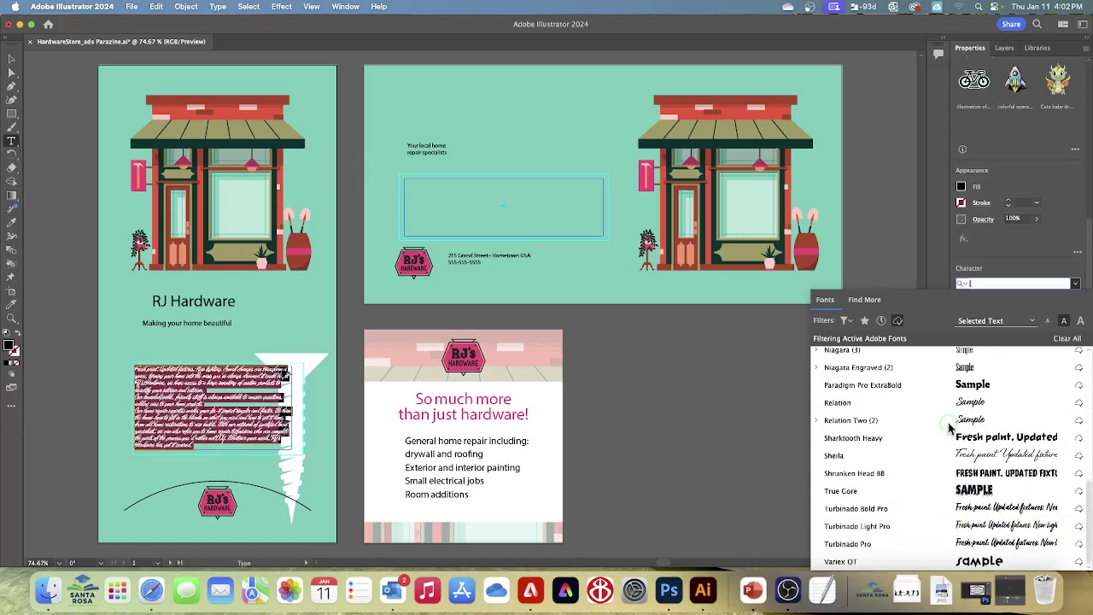
{"action": "scroll", "coordinate": [944, 431], "scroll_direction": "up", "scroll_amount": 2}
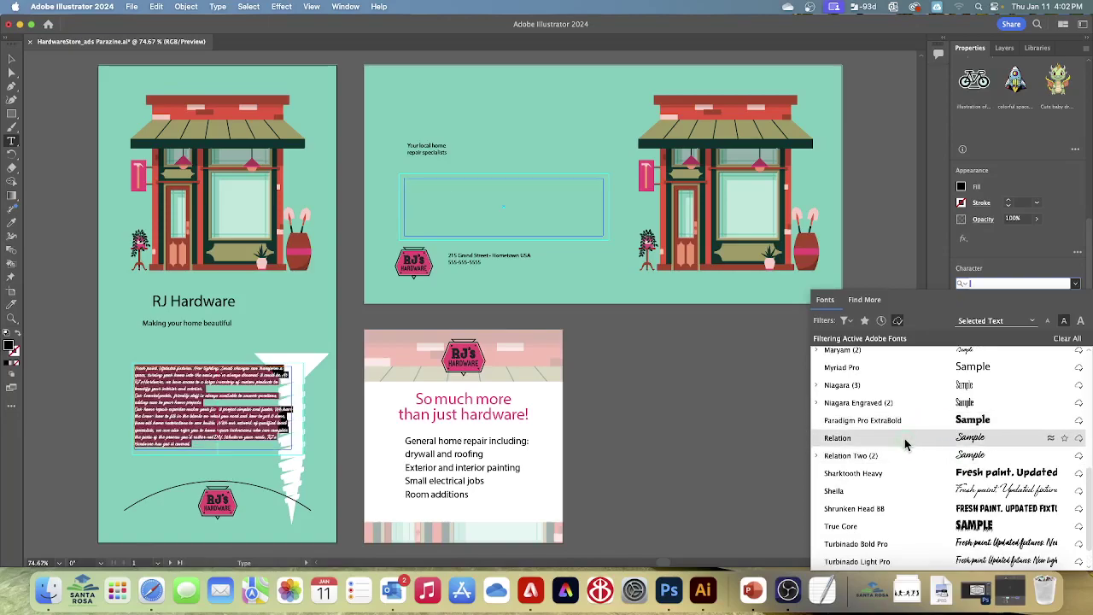
{"action": "scroll", "coordinate": [905, 442], "scroll_direction": "up", "scroll_amount": 10}
{"action": "scroll", "coordinate": [905, 442], "scroll_direction": "up", "scroll_amount": 7}
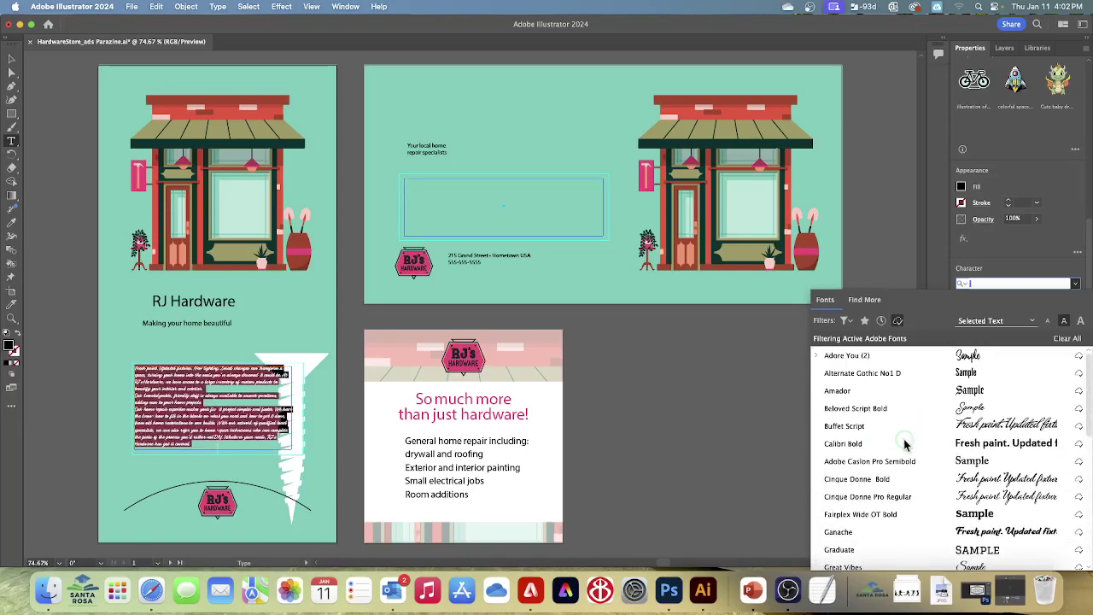
{"action": "scroll", "coordinate": [905, 442], "scroll_direction": "down", "scroll_amount": 19}
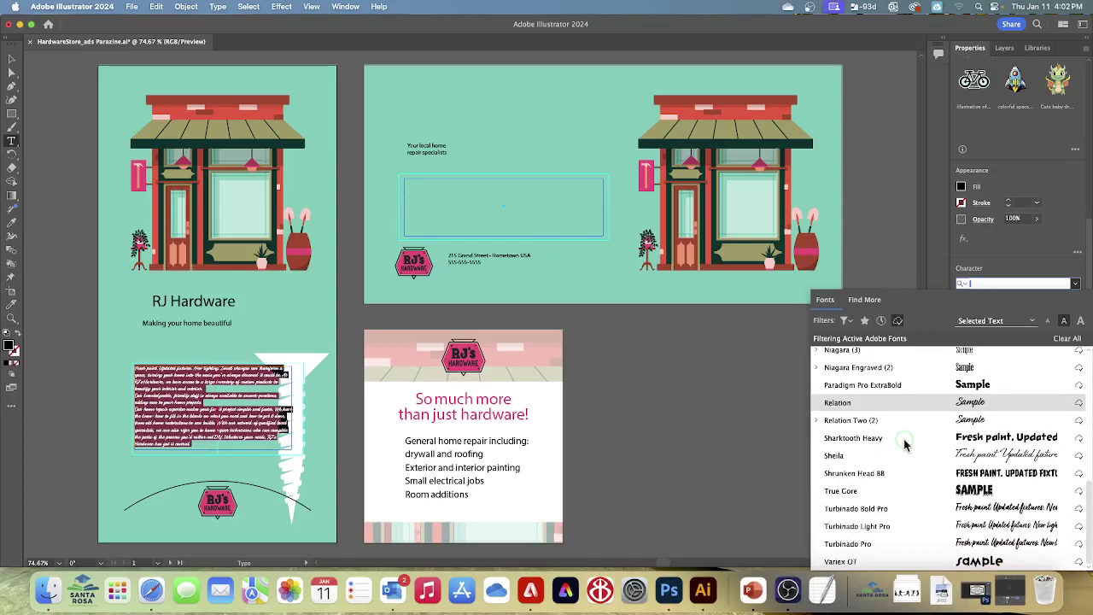
{"action": "scroll", "coordinate": [905, 442], "scroll_direction": "up", "scroll_amount": 7}
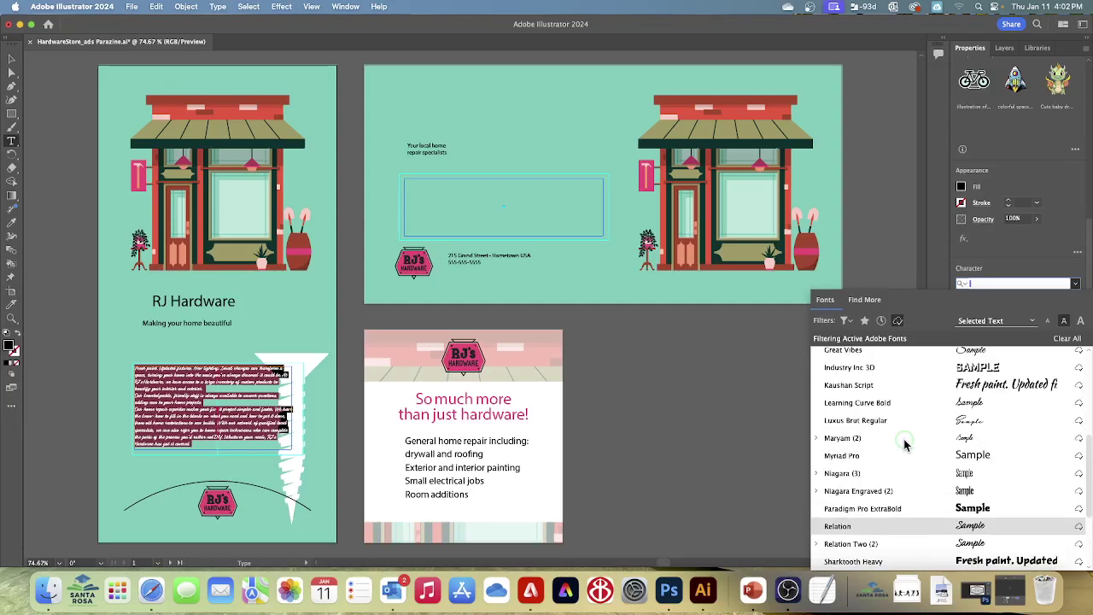
Preview Paradigm Pro ExtraBold, Learning Curve Bold and Niagara on the threaded body text
{"action": "left_click", "coordinate": [949, 508]}
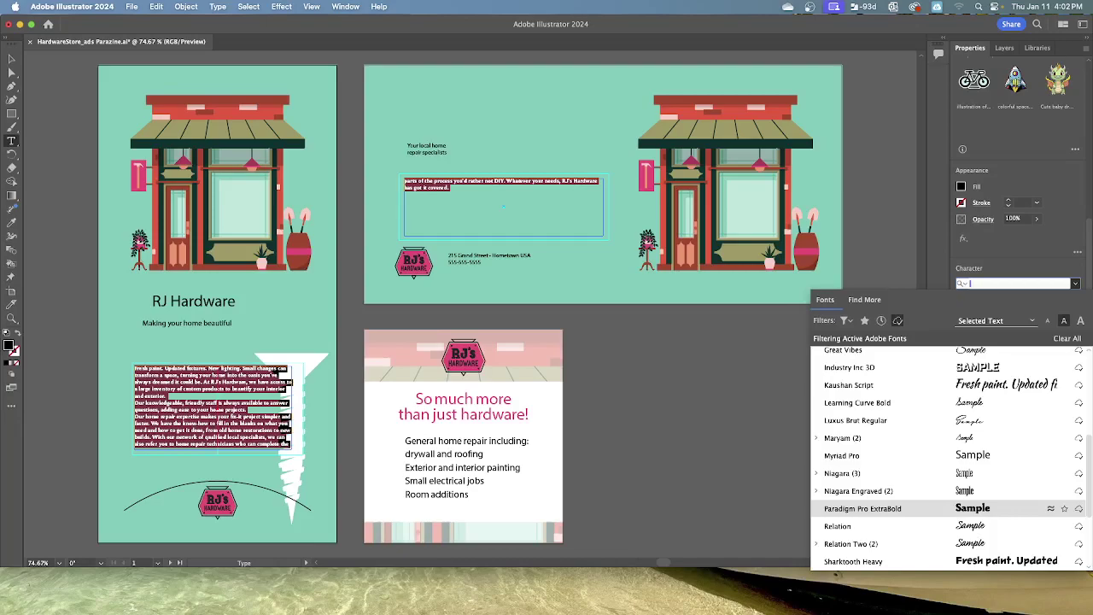
{"action": "left_click", "coordinate": [1038, 405]}
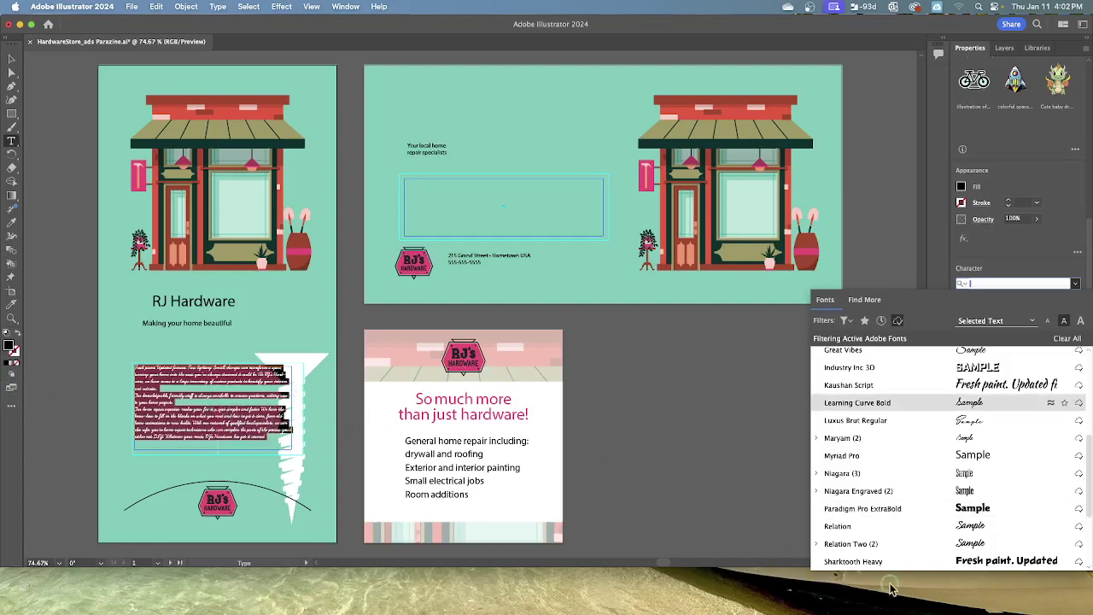
{"action": "left_click", "coordinate": [911, 470]}
{"action": "scroll", "coordinate": [912, 470], "scroll_direction": "up", "scroll_amount": 5}
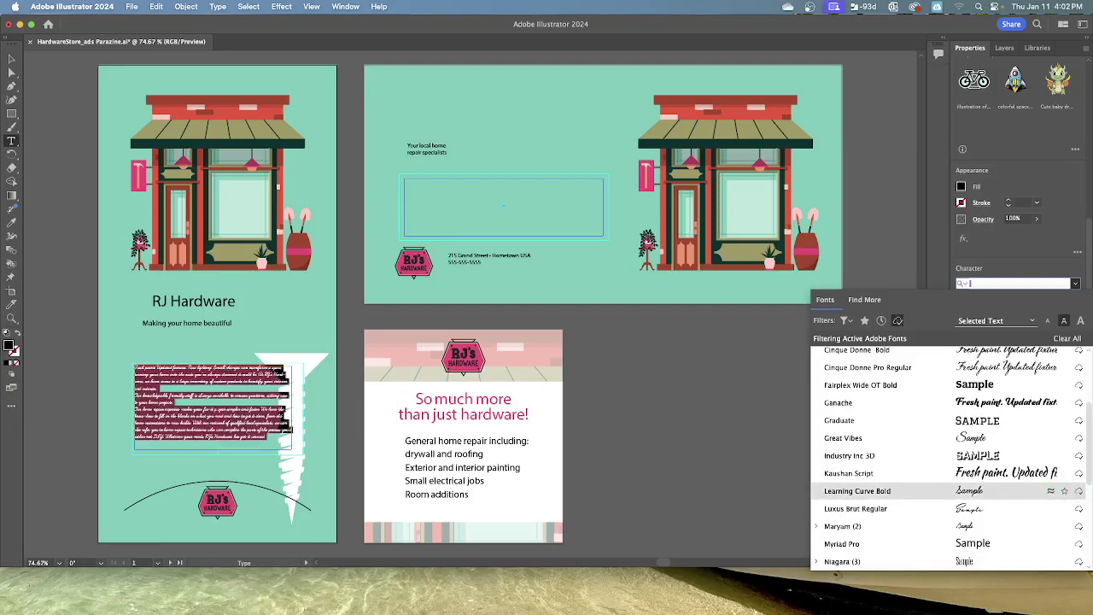